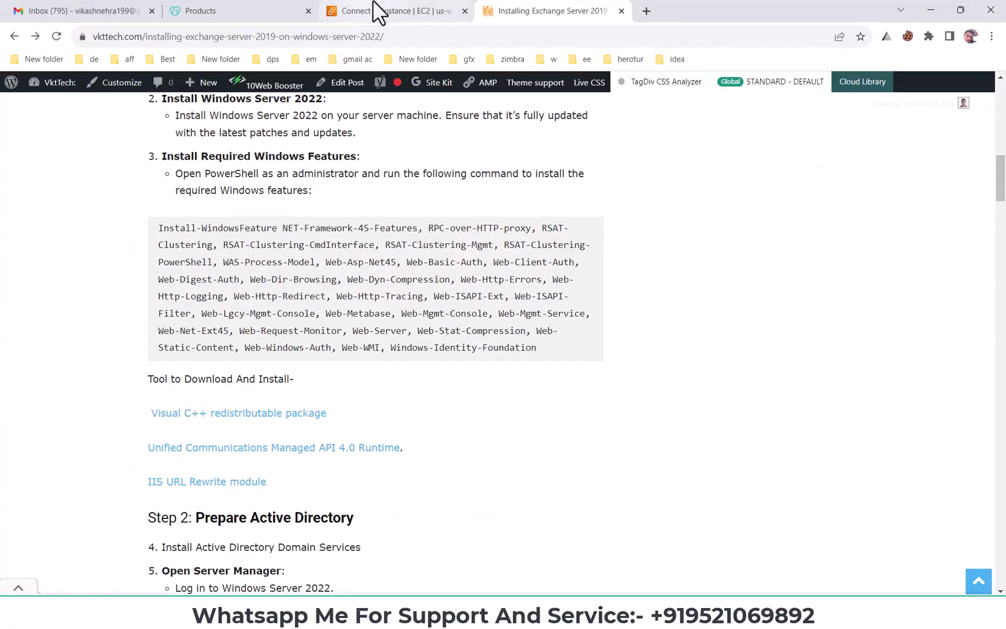
Copy the instance's administrator password from the AWS connection page and sign in to the Exchange Admin Center with it
click(377, 11)
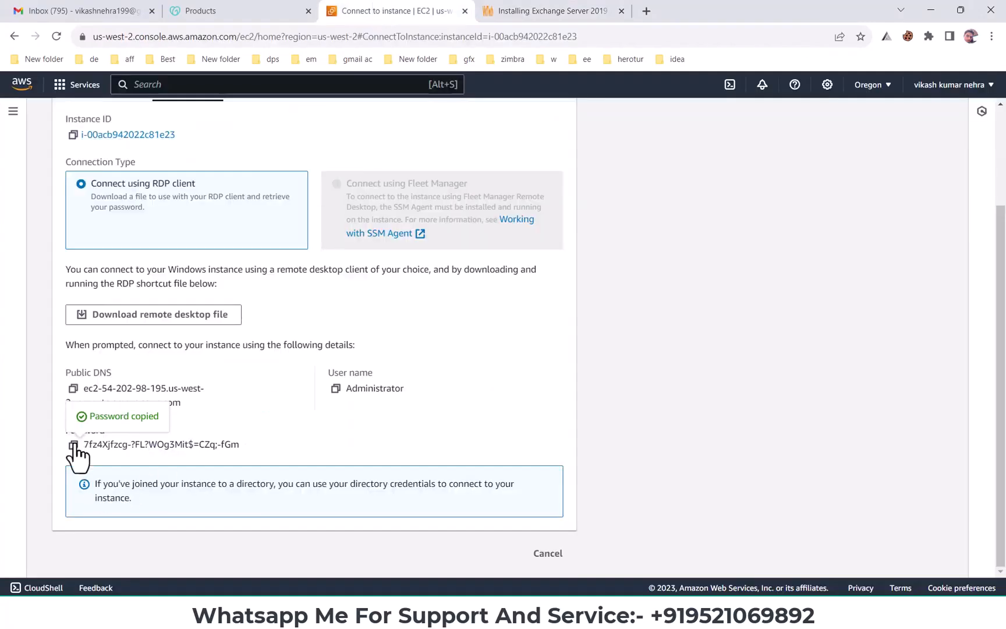
key(alt+Tab)
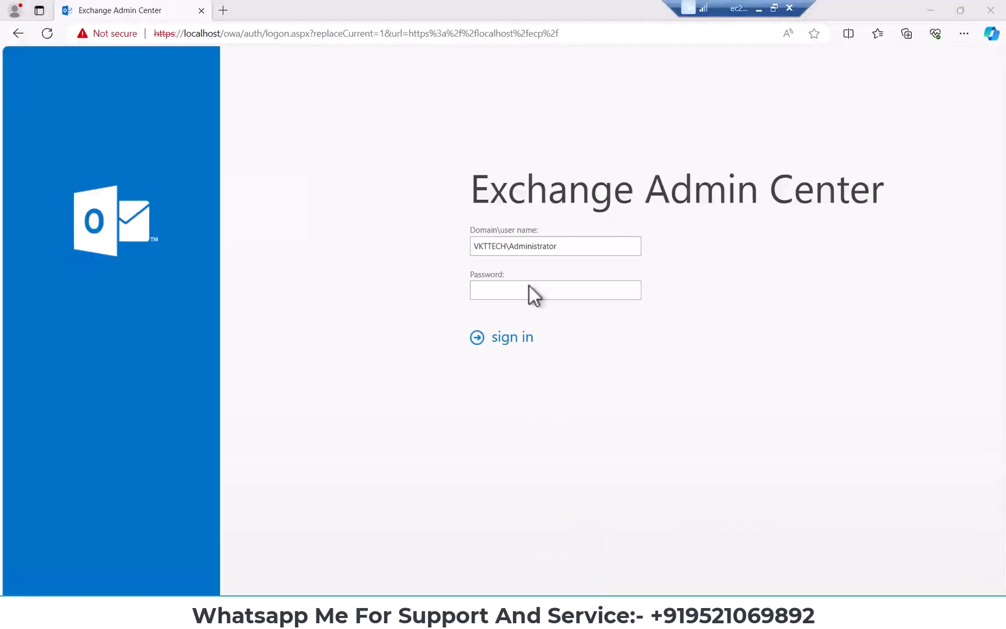
click(529, 286)
key(ctrl+v)
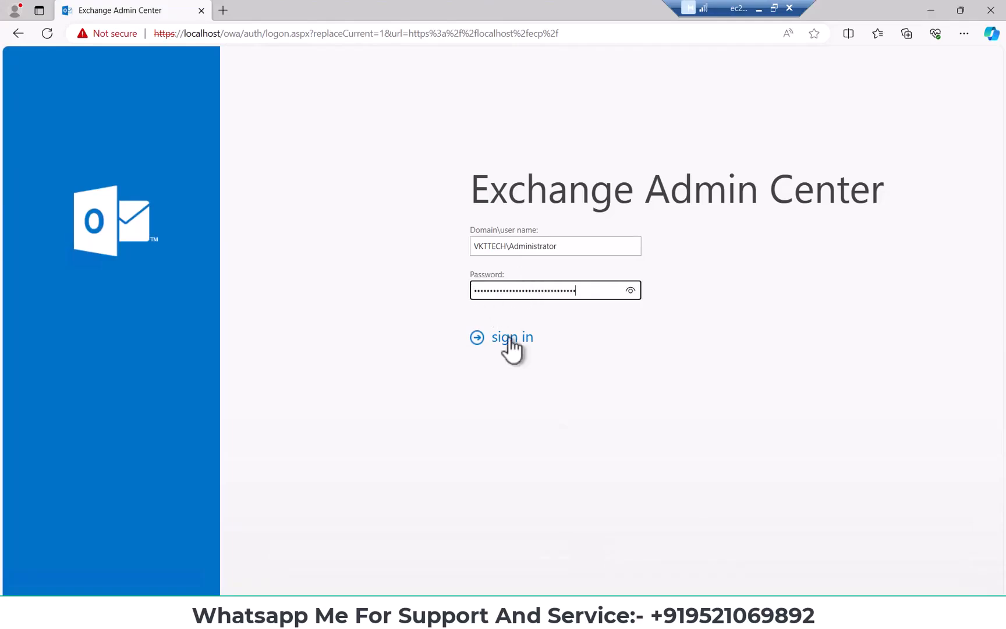
click(513, 342)
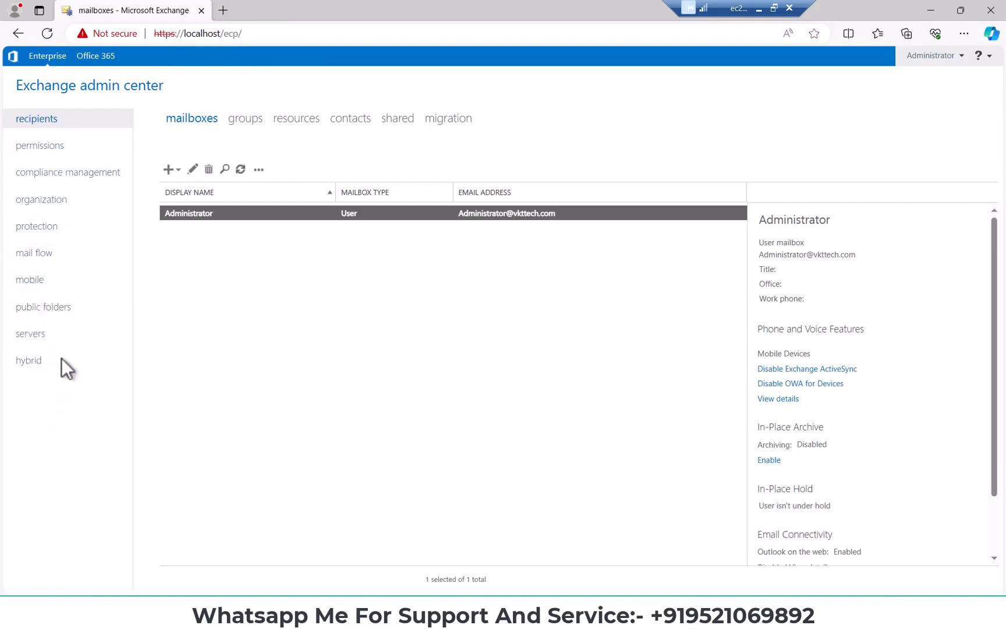
Open the servers section and look at the details of the mailbox server
click(35, 344)
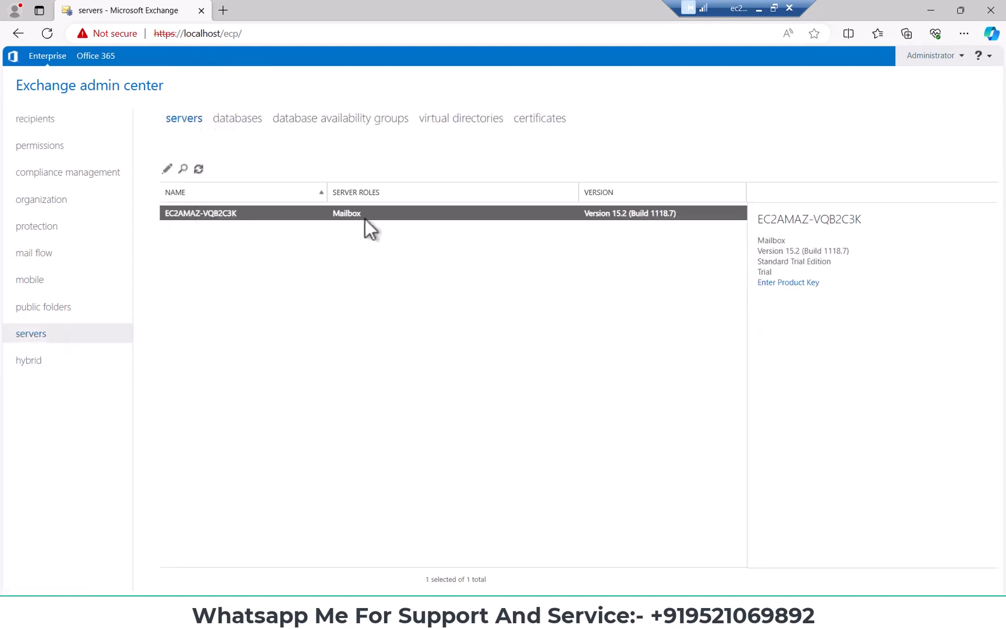
ctrl+click(612, 216)
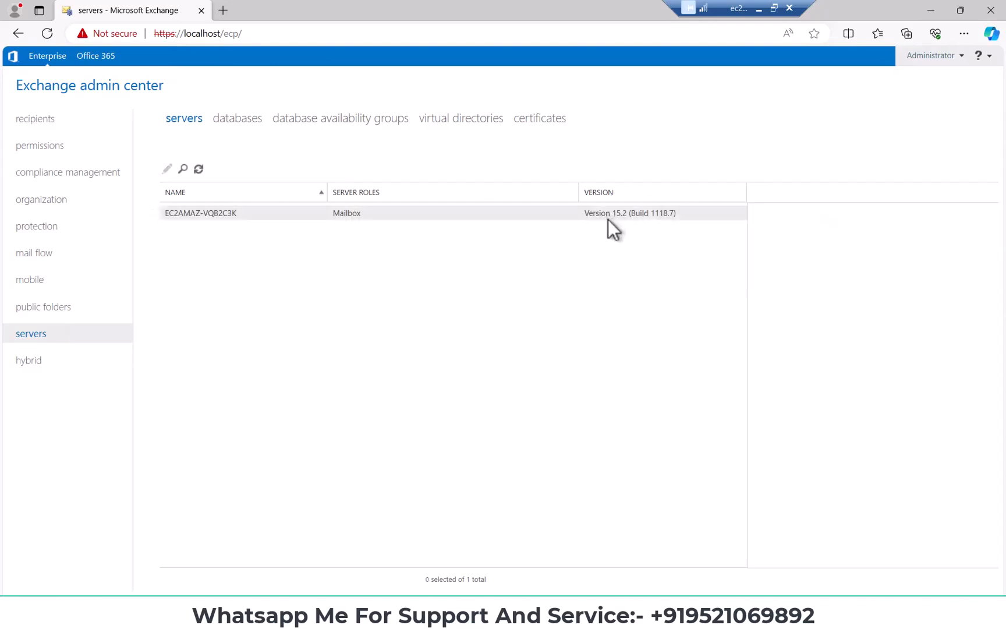
click(396, 214)
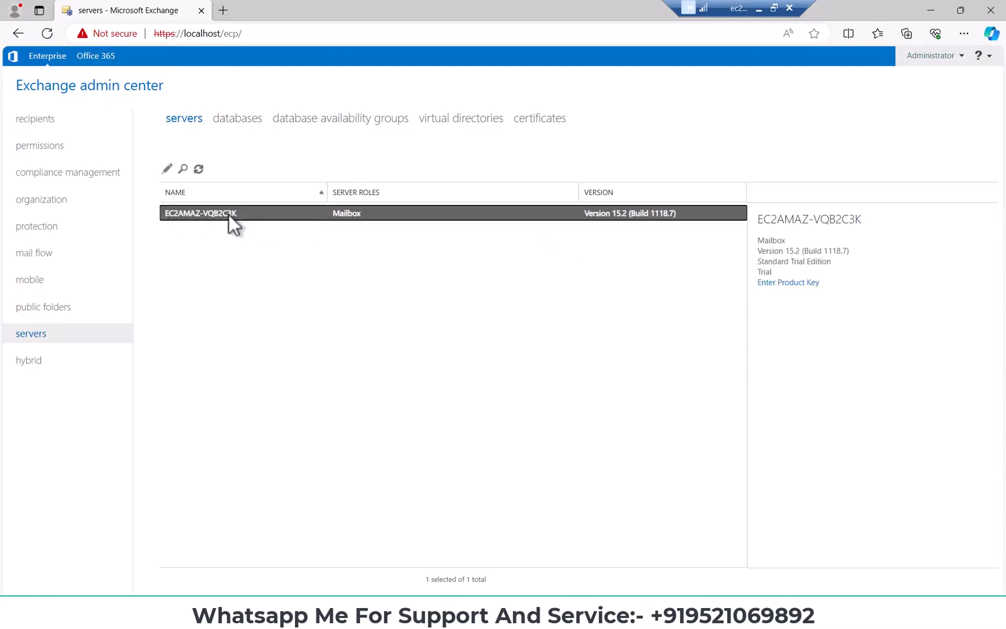
Examine the existing mailbox database, sorting by active server and status and comparing it with the server list
click(236, 130)
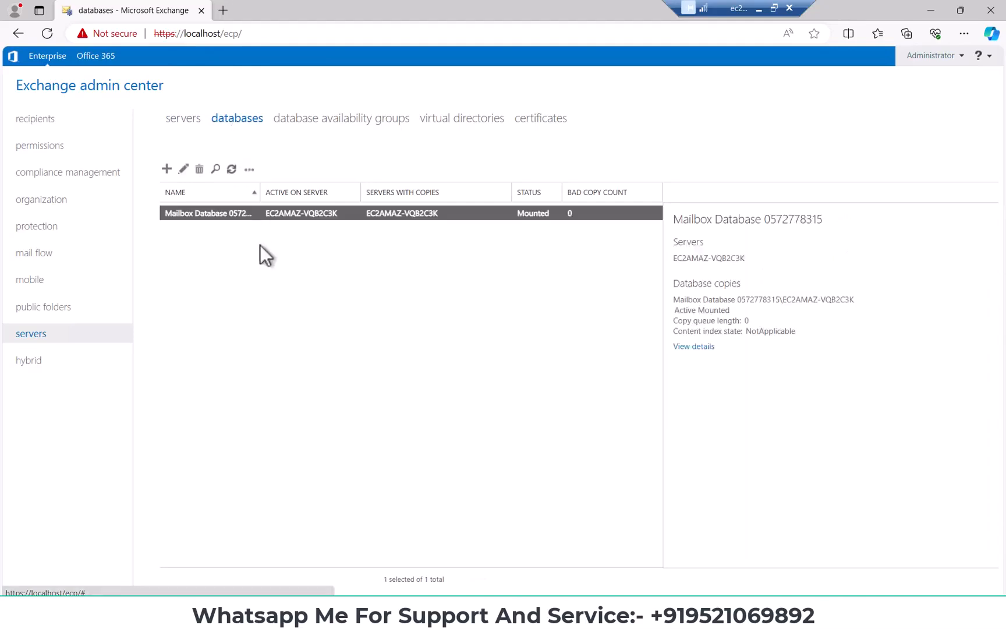
click(279, 193)
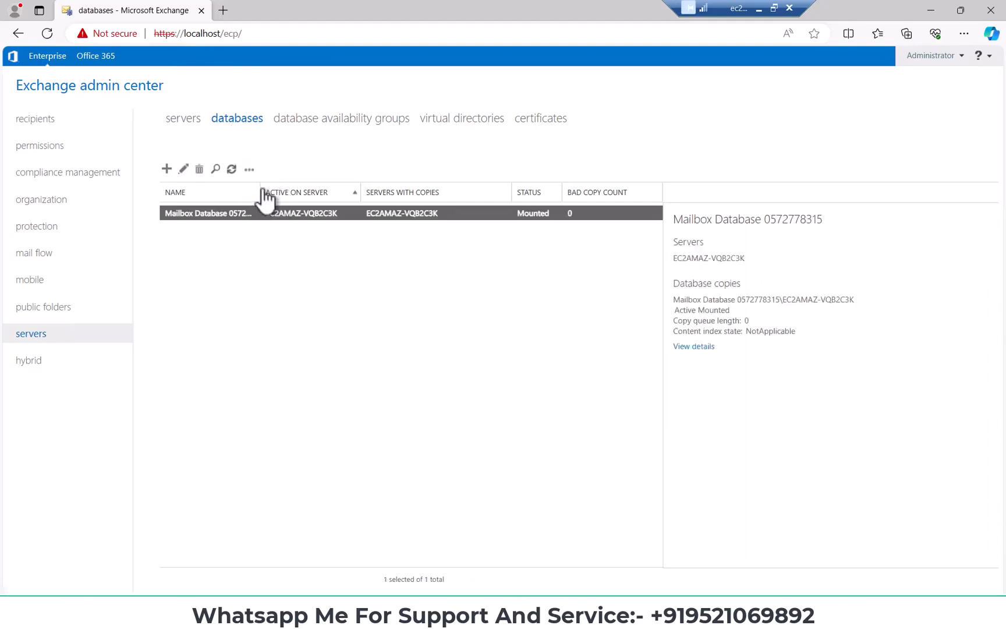
click(352, 195)
click(299, 212)
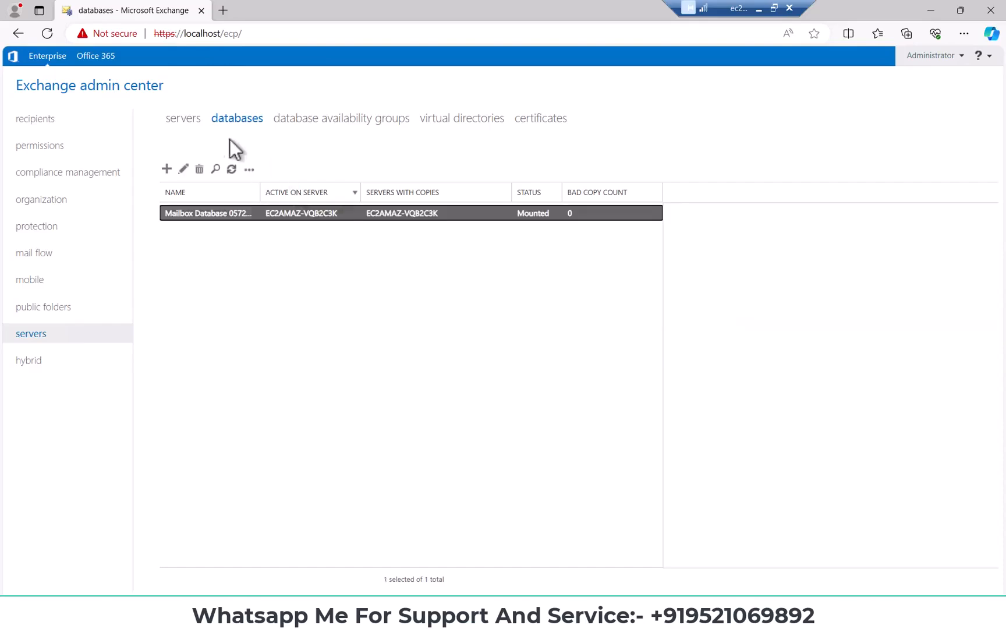
click(185, 118)
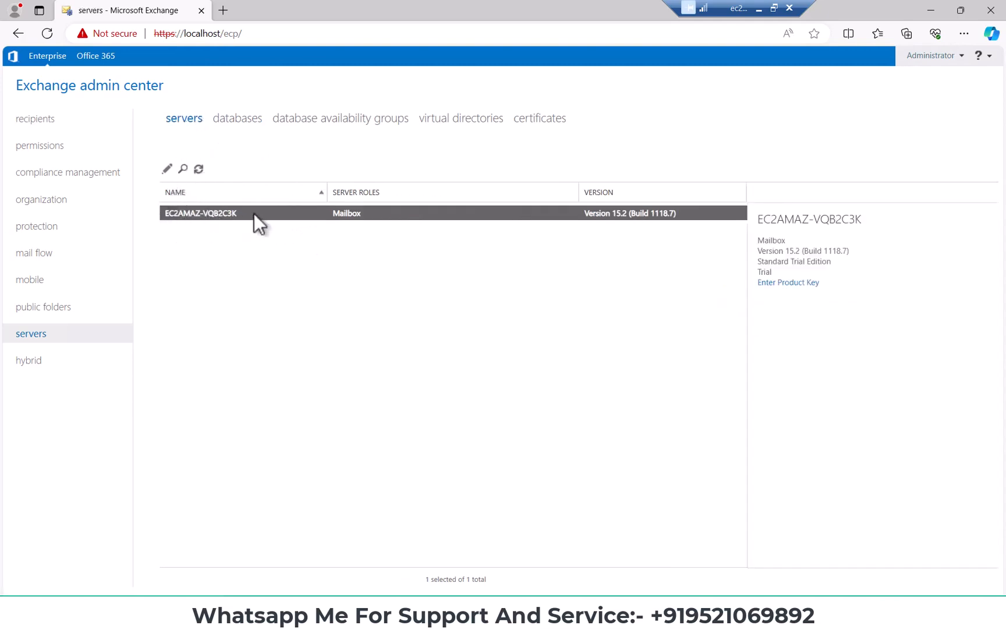
click(239, 120)
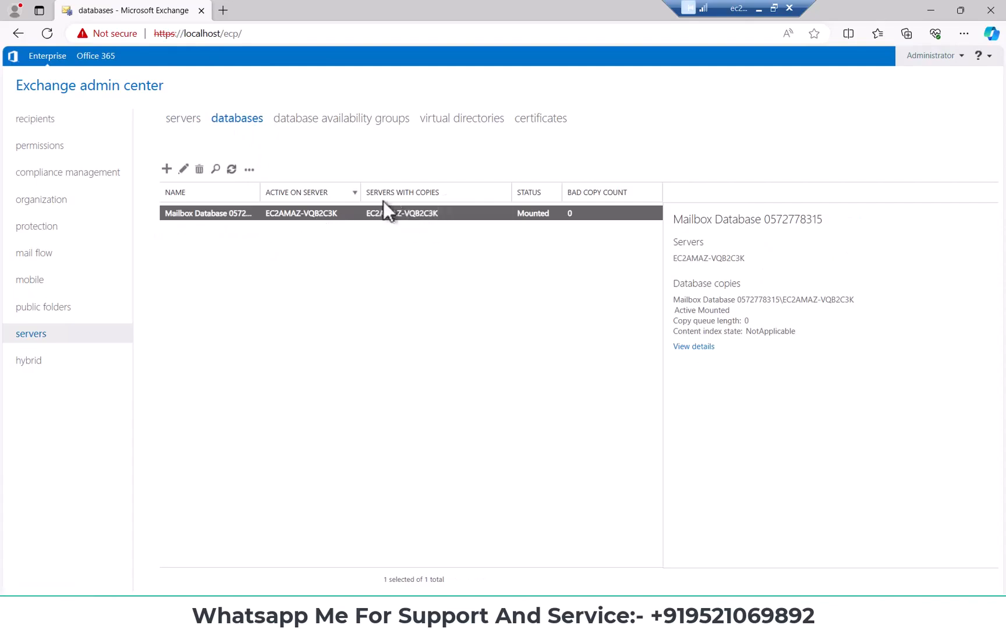
click(421, 264)
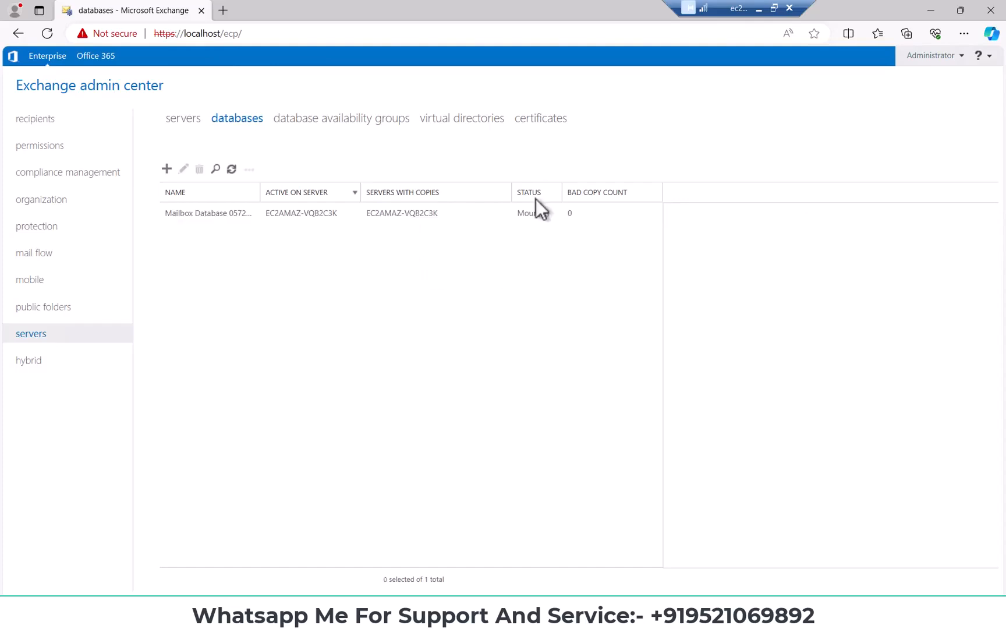
click(533, 218)
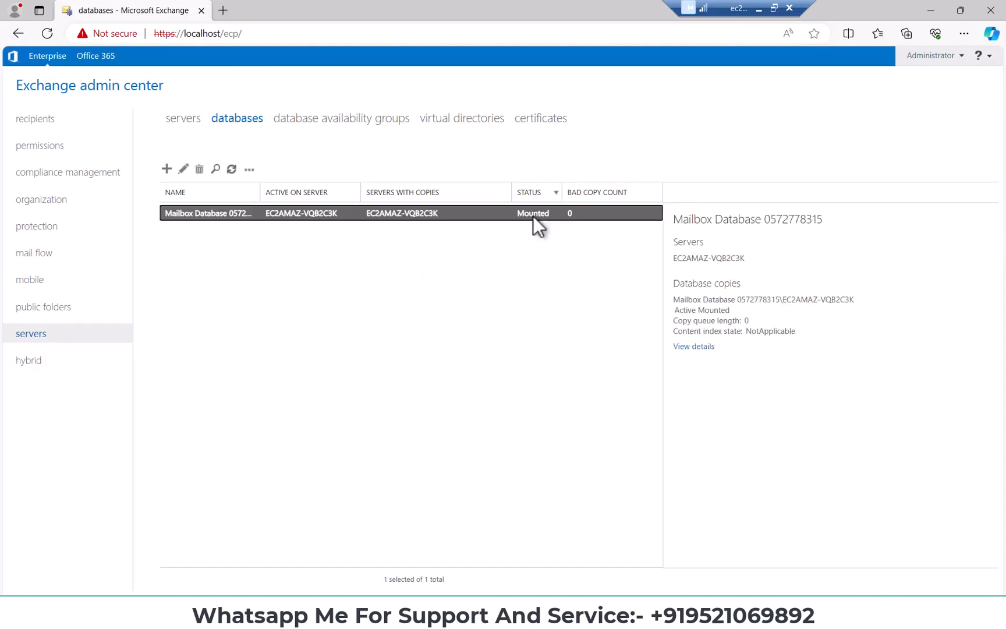
click(389, 282)
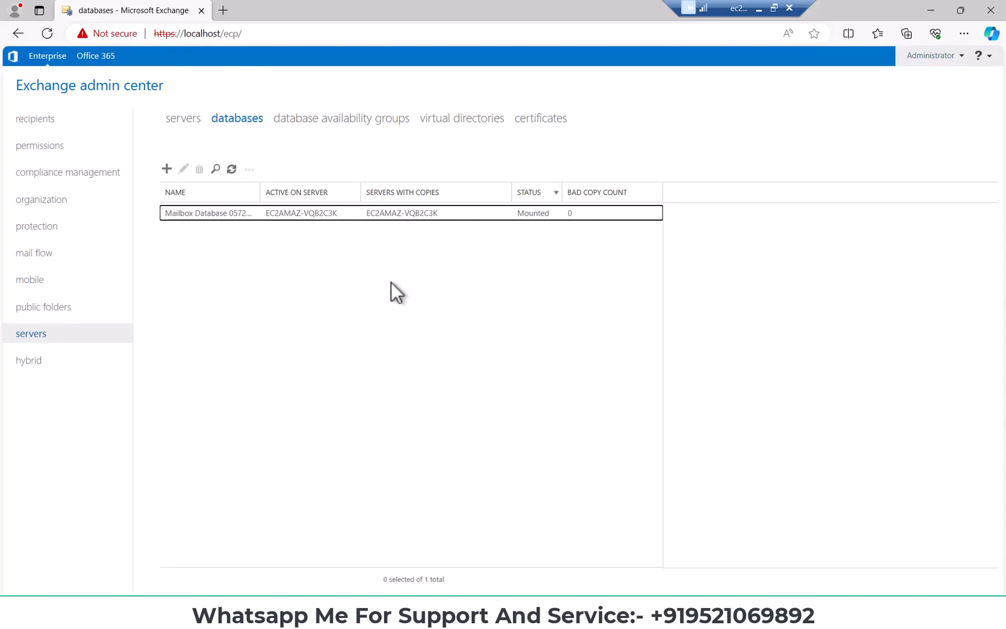
Start a new mailbox database and name it vikashDB1
click(168, 169)
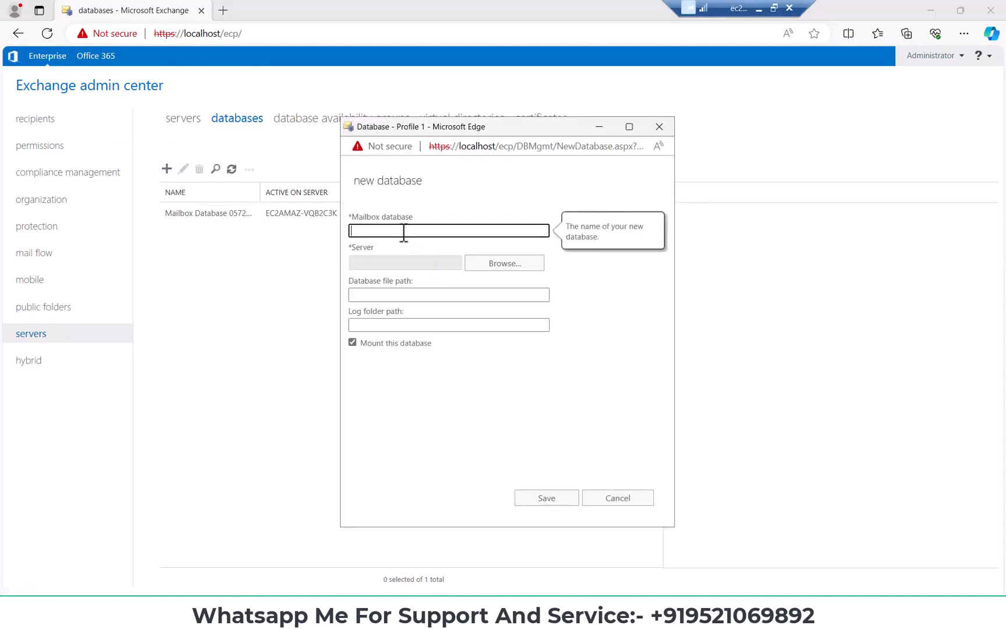
text(vikashDB1)
double_click(361, 231)
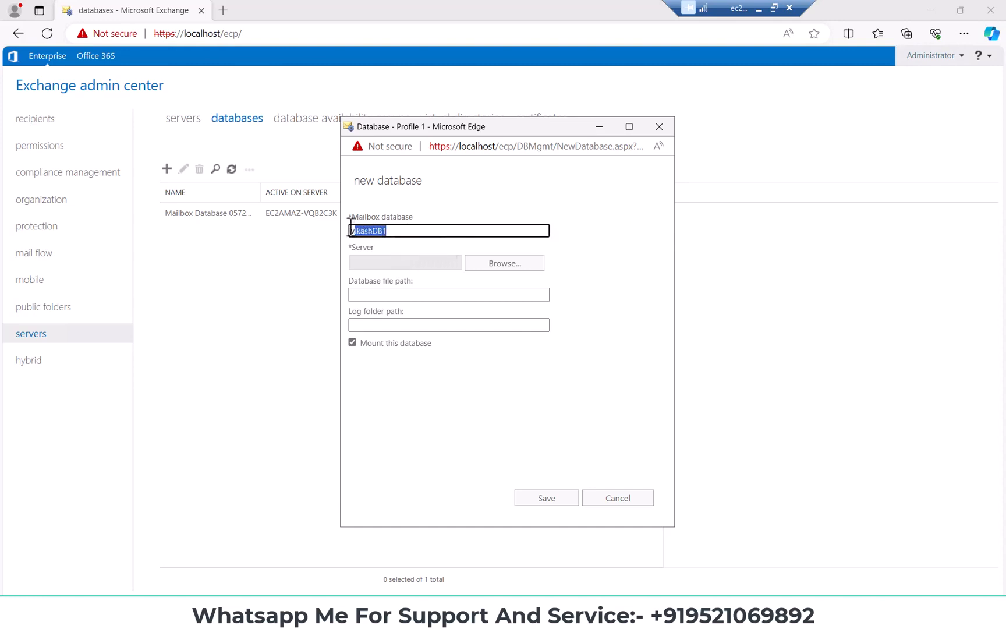
click(360, 235)
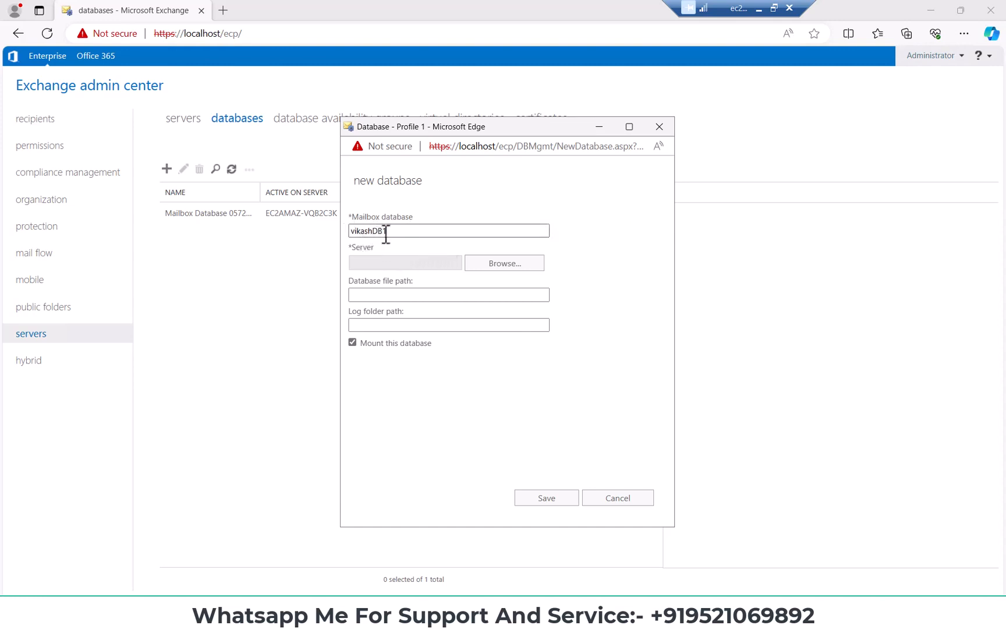
Assign server EC2AMAZ-VQB2C3K to the new mailbox database
drag(349, 247, 406, 254)
click(504, 263)
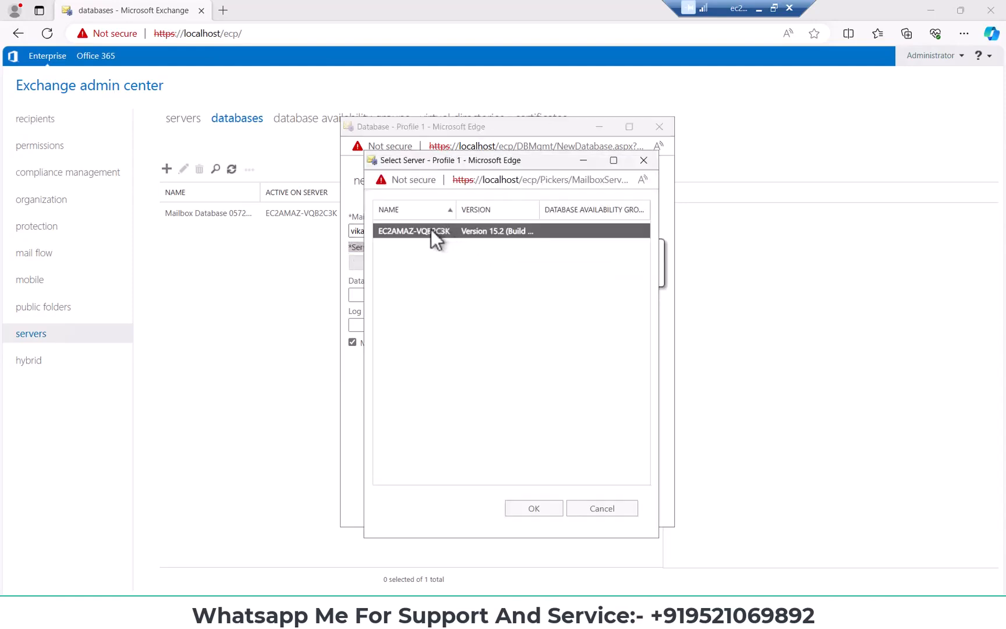
click(534, 509)
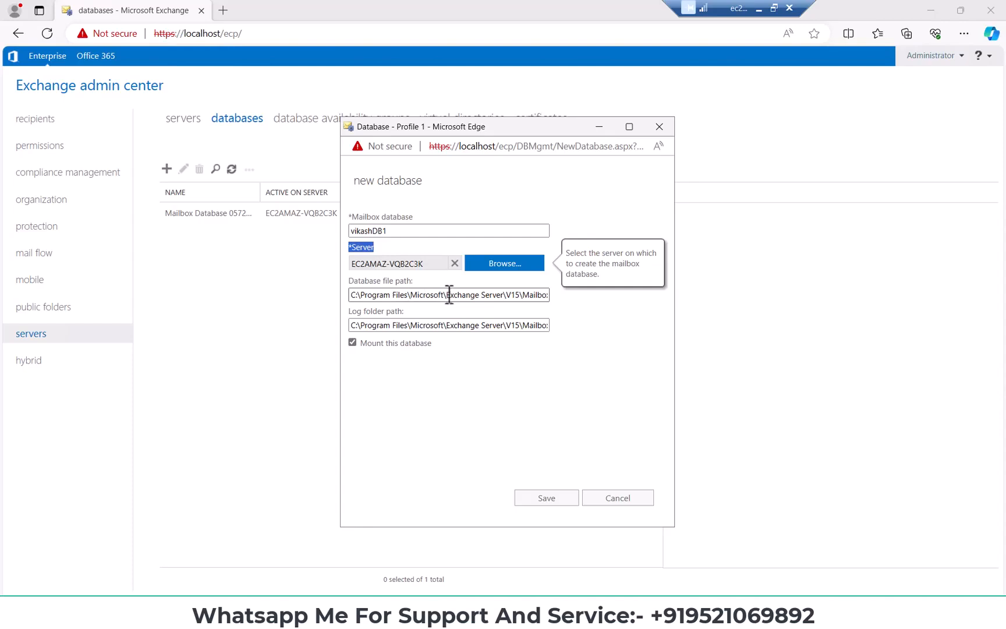
Examine the default database file path and log folder path proposed for the new database
drag(448, 294, 569, 296)
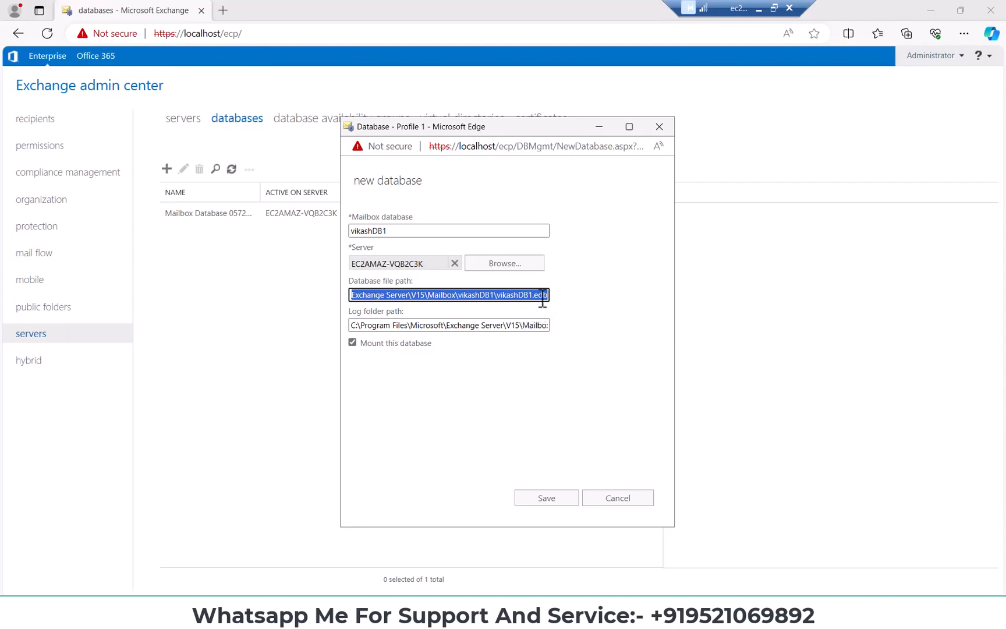
mouse_move(542, 296)
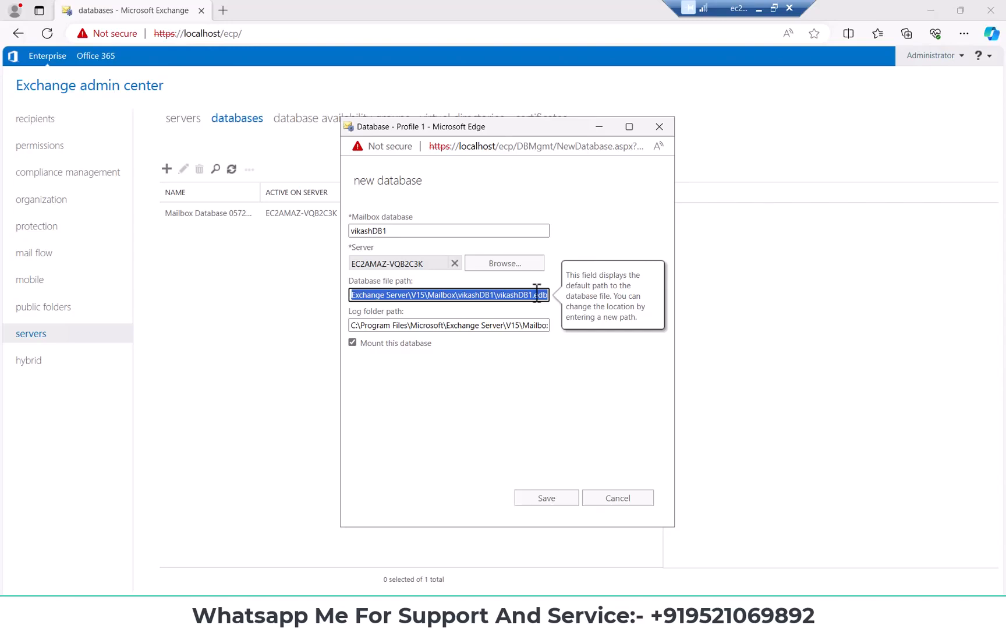
click(564, 336)
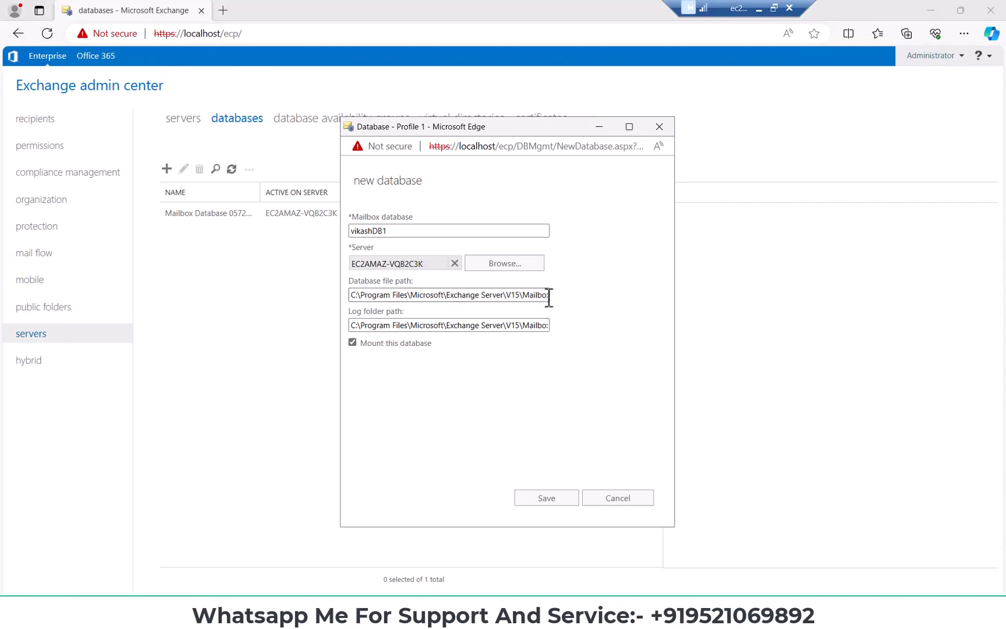
drag(551, 297, 562, 308)
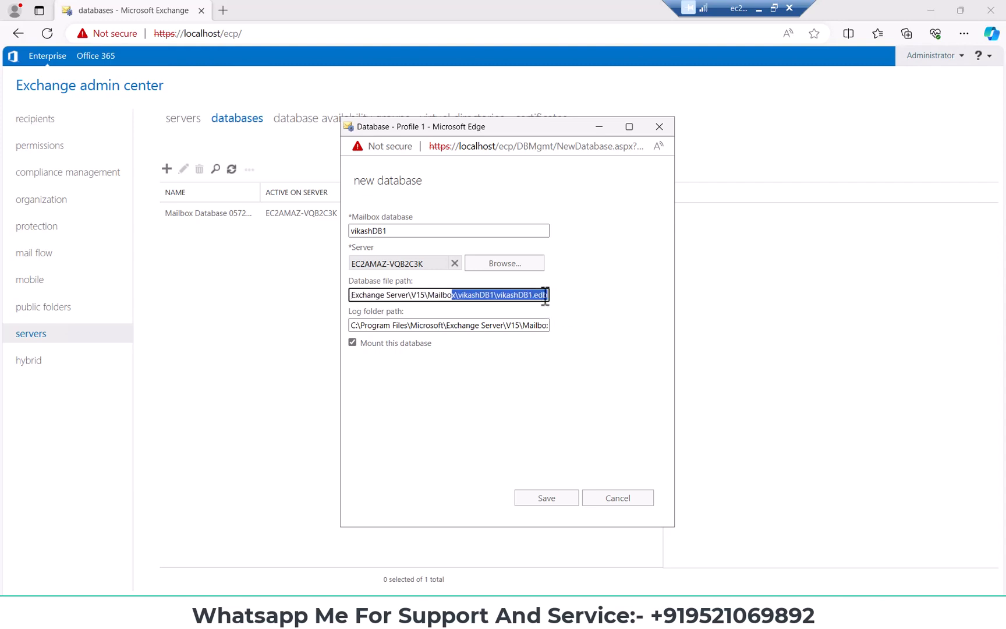
click(580, 314)
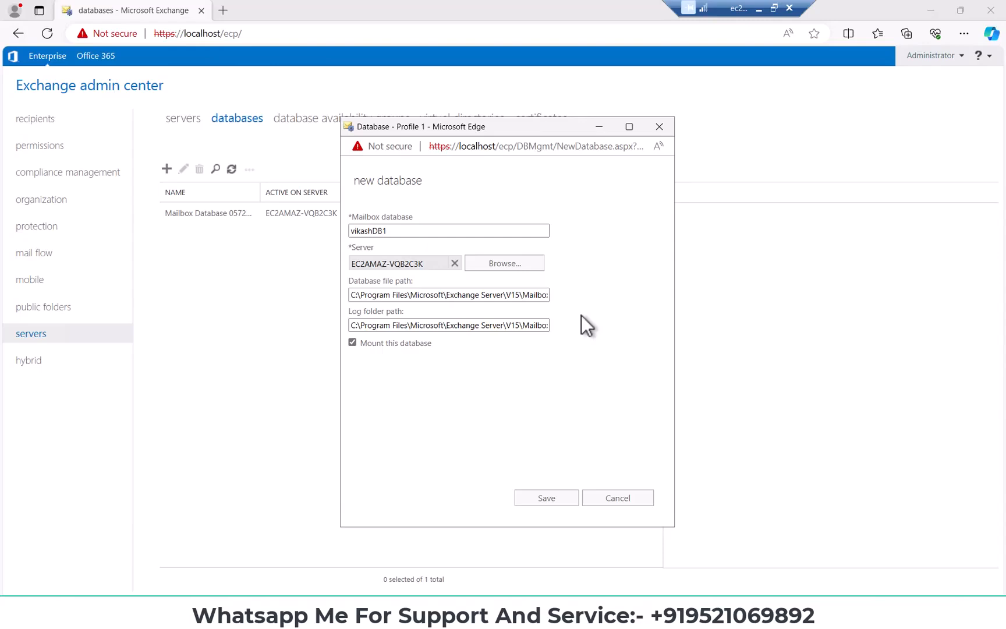
click(546, 295)
drag(546, 295, 559, 296)
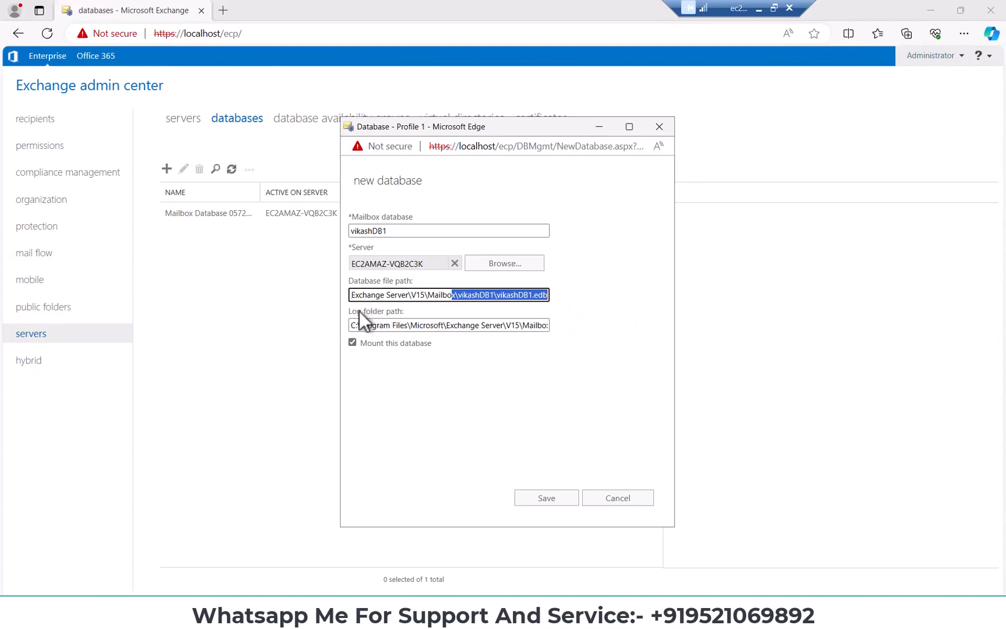
drag(349, 311, 424, 313)
drag(490, 327, 576, 338)
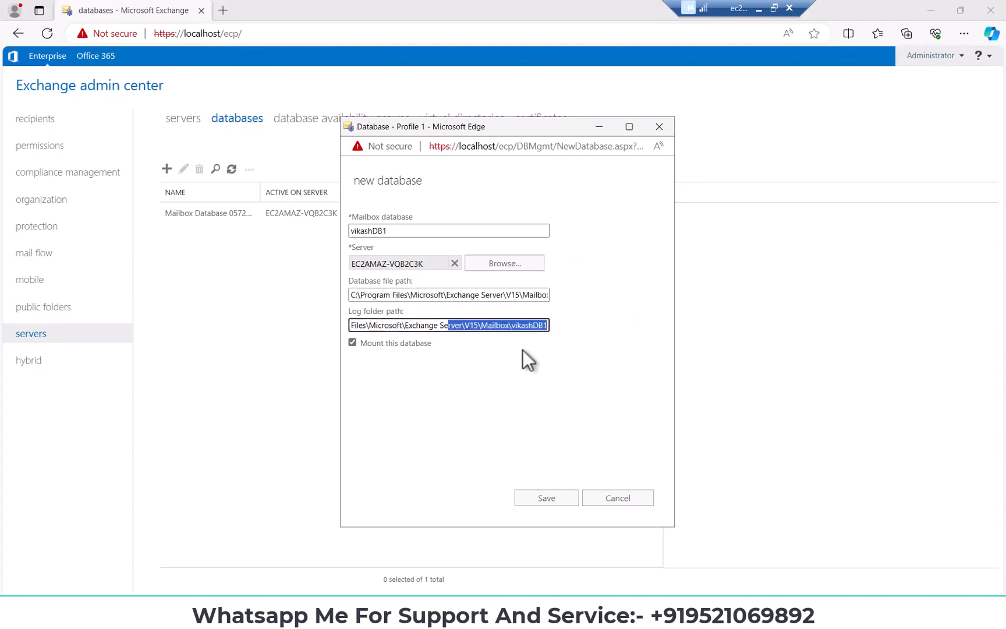
click(505, 354)
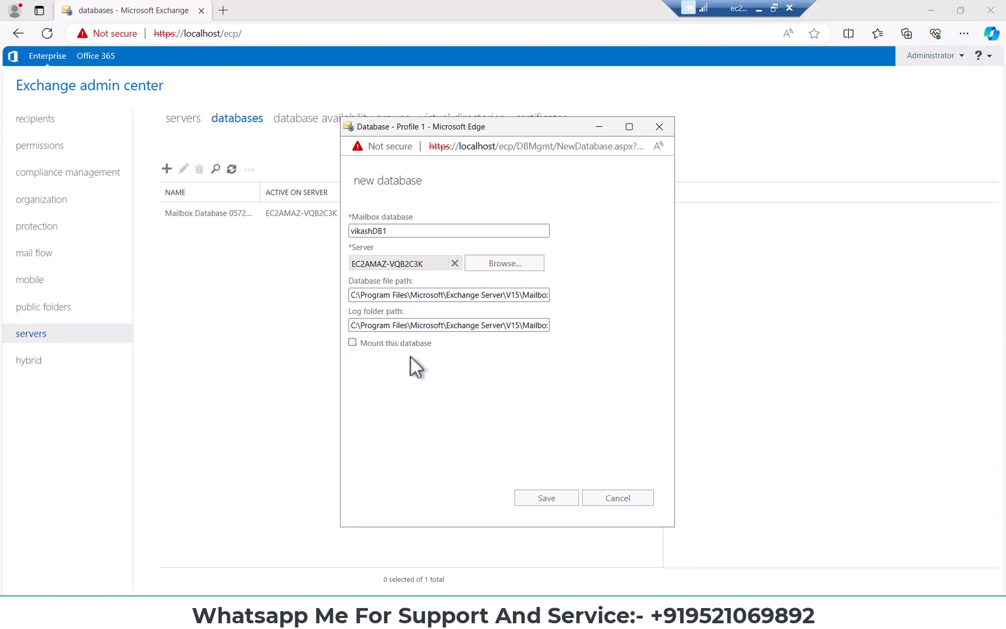
Enable mounting for the new database, save it, and read and acknowledge the warning
click(353, 344)
click(546, 499)
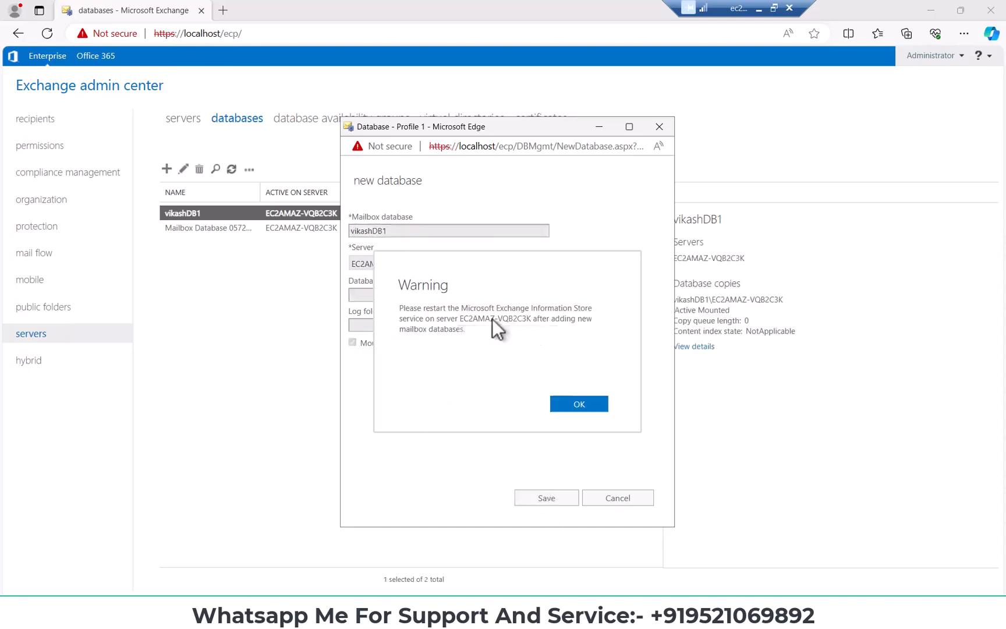
double_click(423, 286)
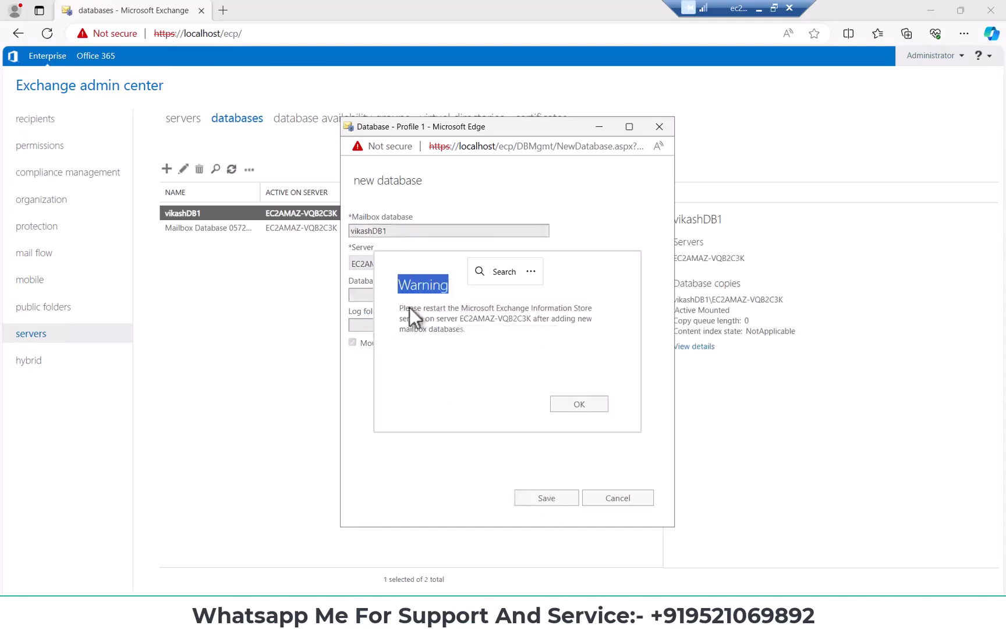
double_click(408, 307)
drag(516, 312, 570, 313)
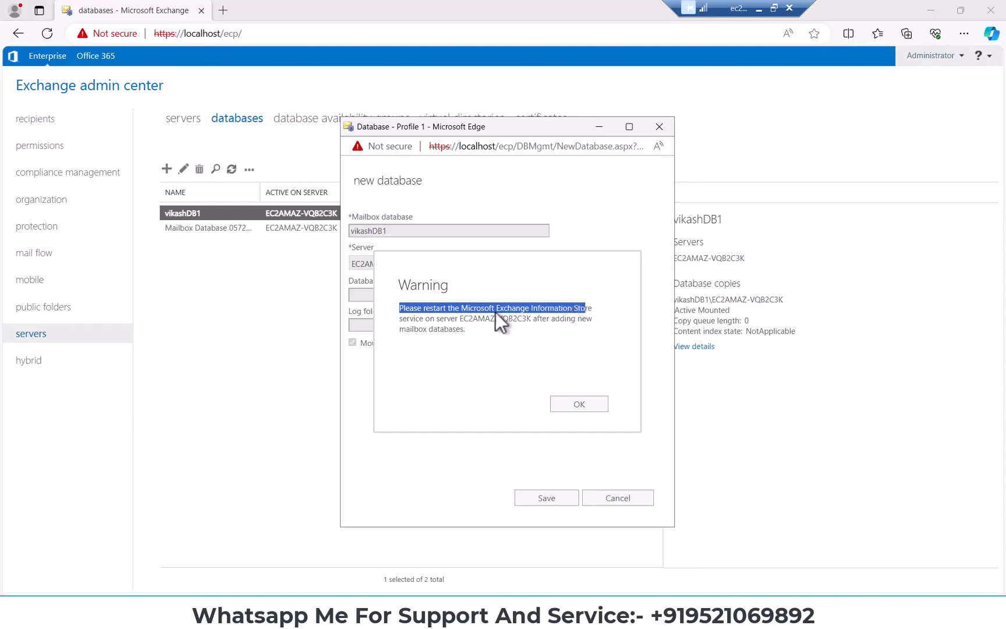
mouse_move(462, 308)
mouse_down()
mouse_move(592, 310)
mouse_move(465, 320)
mouse_up()
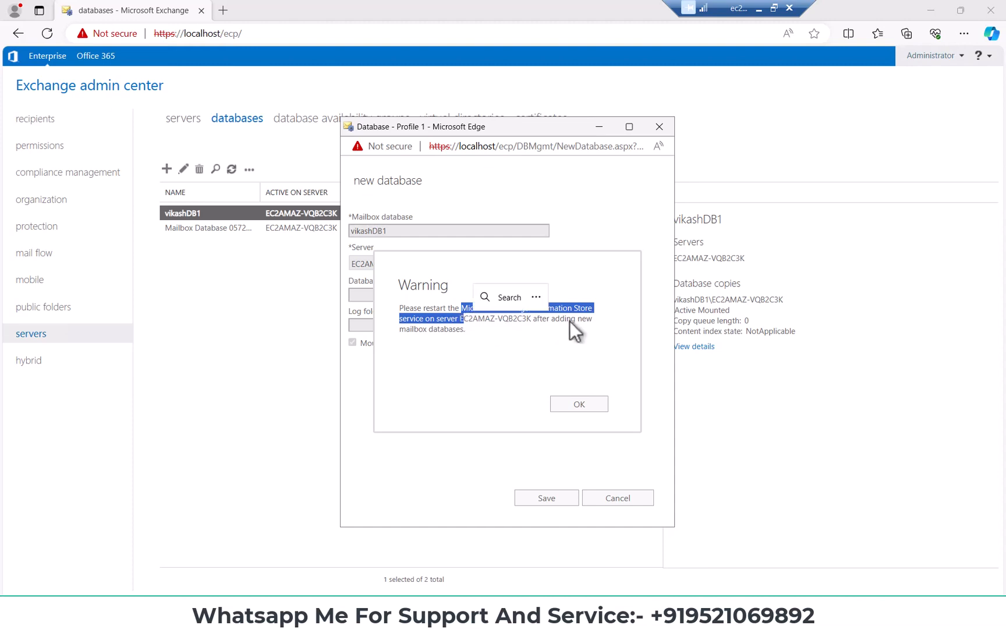
click(579, 403)
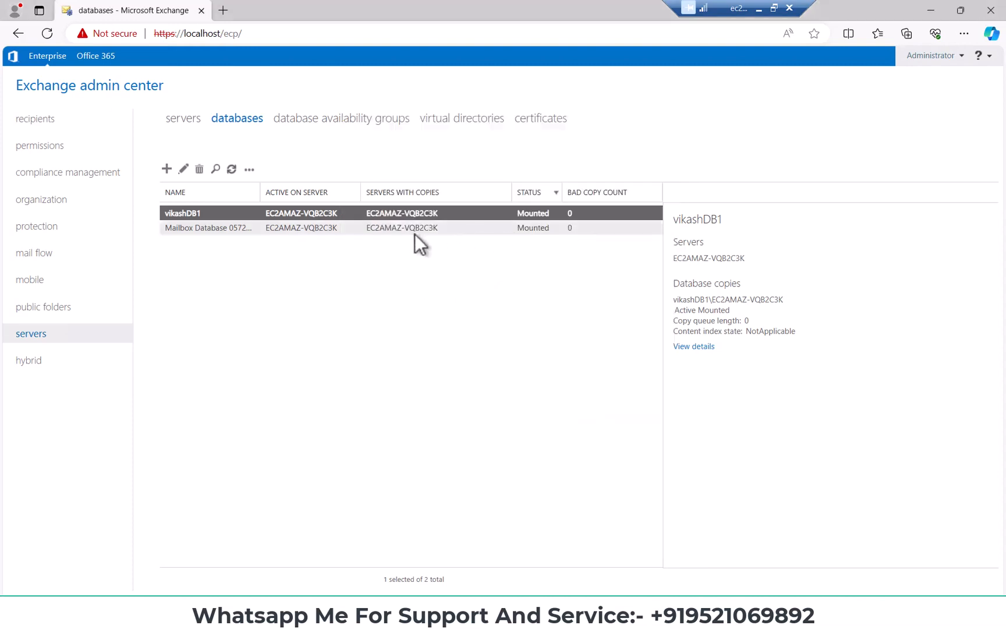
Search for services on the Exchange server and open the Windows Services console
click(134, 612)
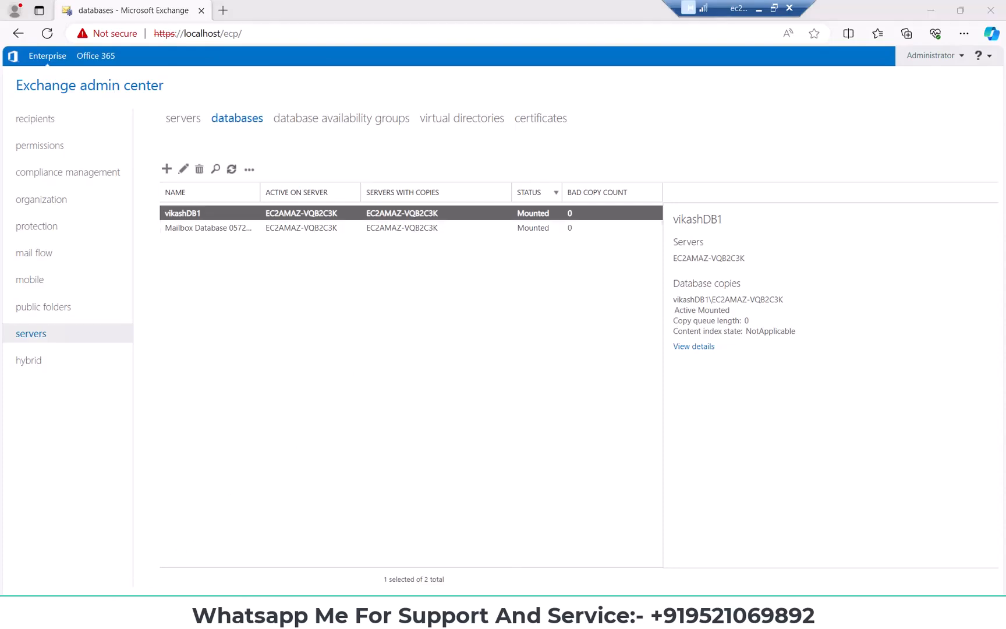
text(services)
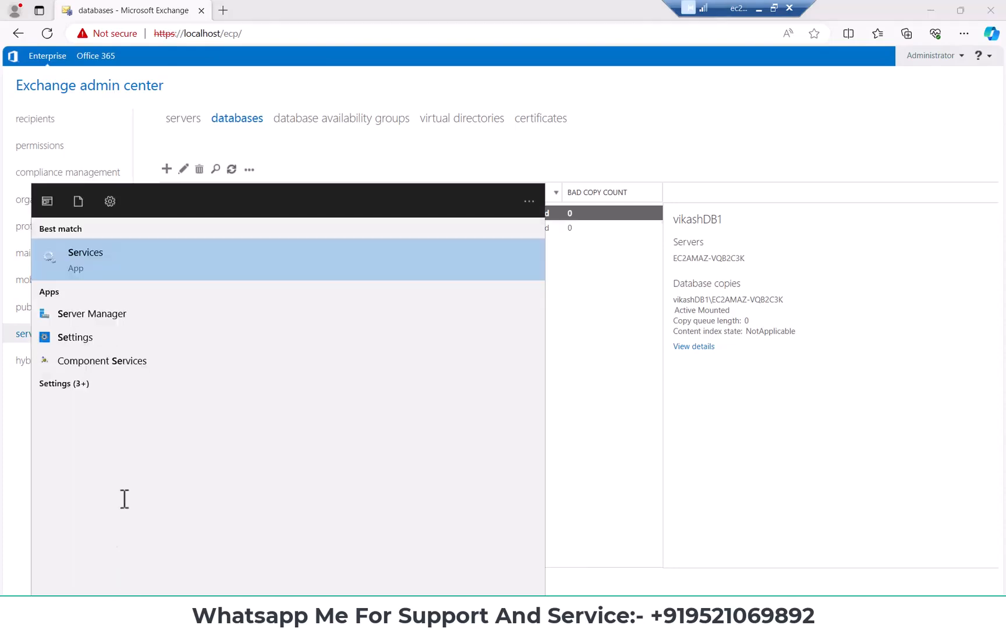
click(136, 250)
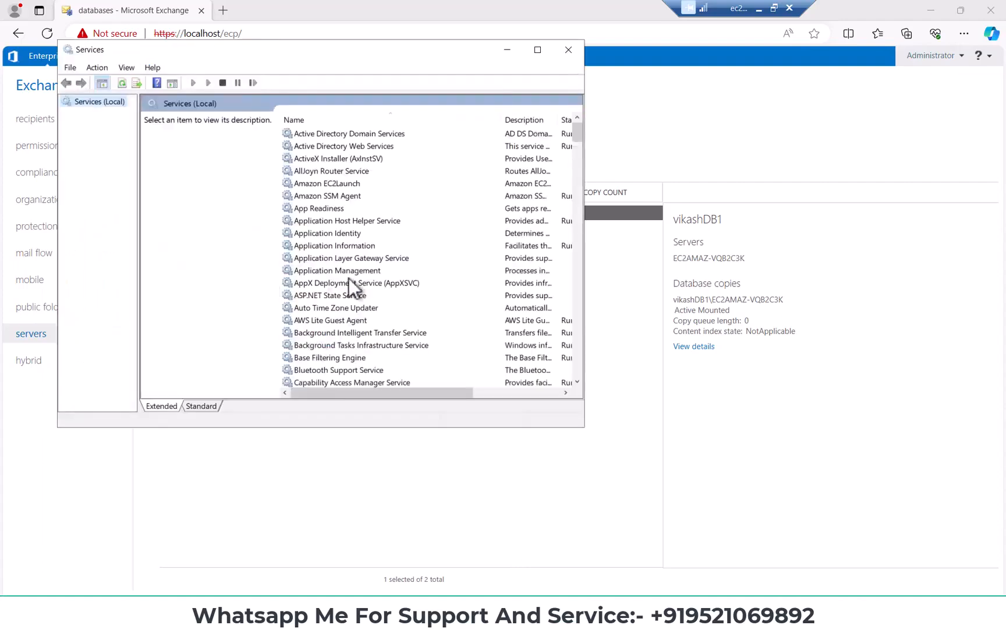
Maximize the Services console, restart the Microsoft Exchange Information Store service, and minimize the console
click(541, 53)
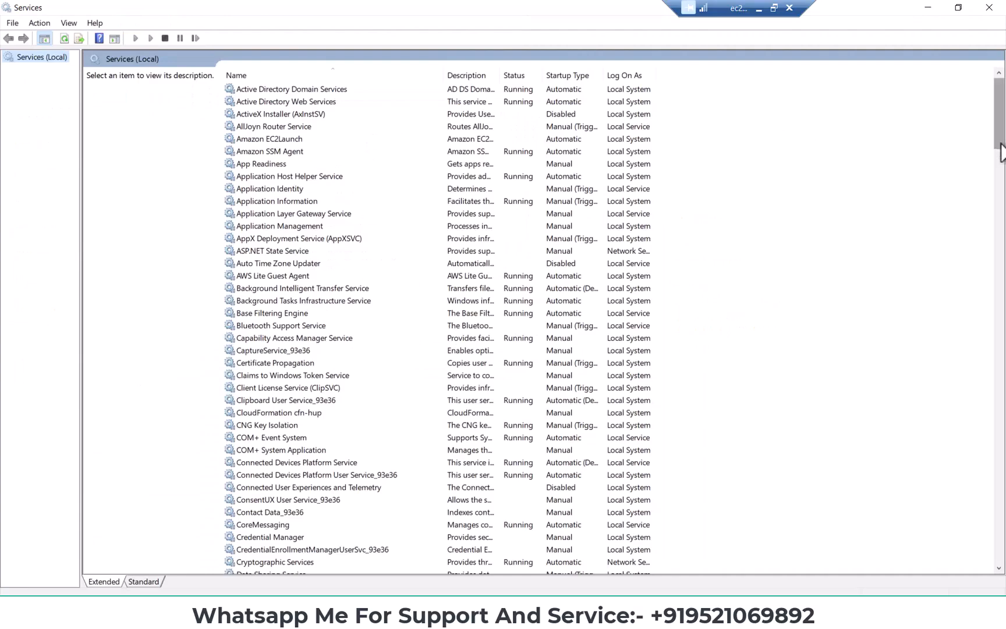
scroll(996, 251, down, 3)
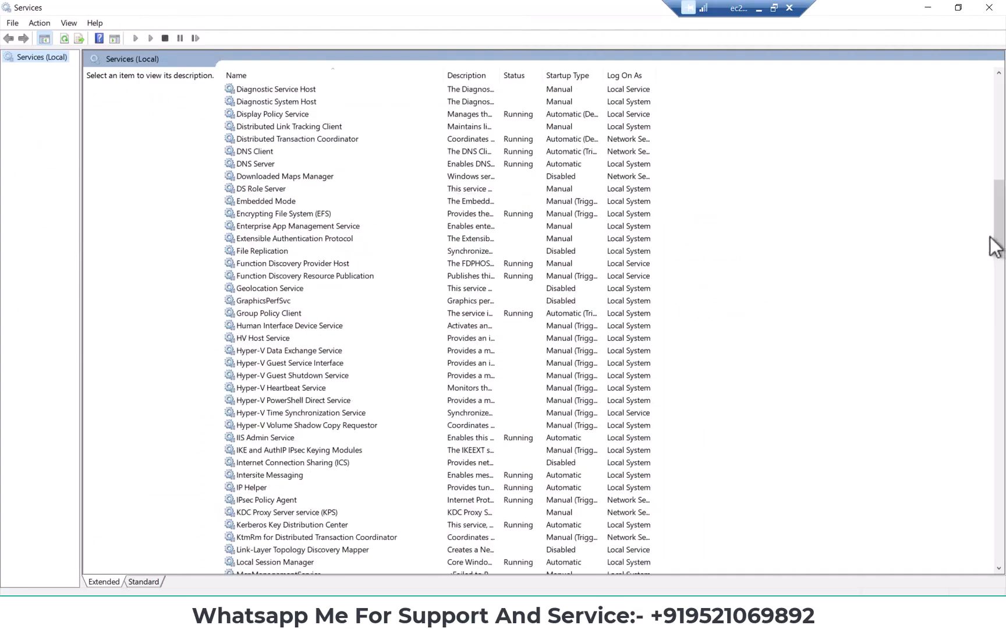
scroll(341, 357, down, 2)
scroll(332, 429, down, 6)
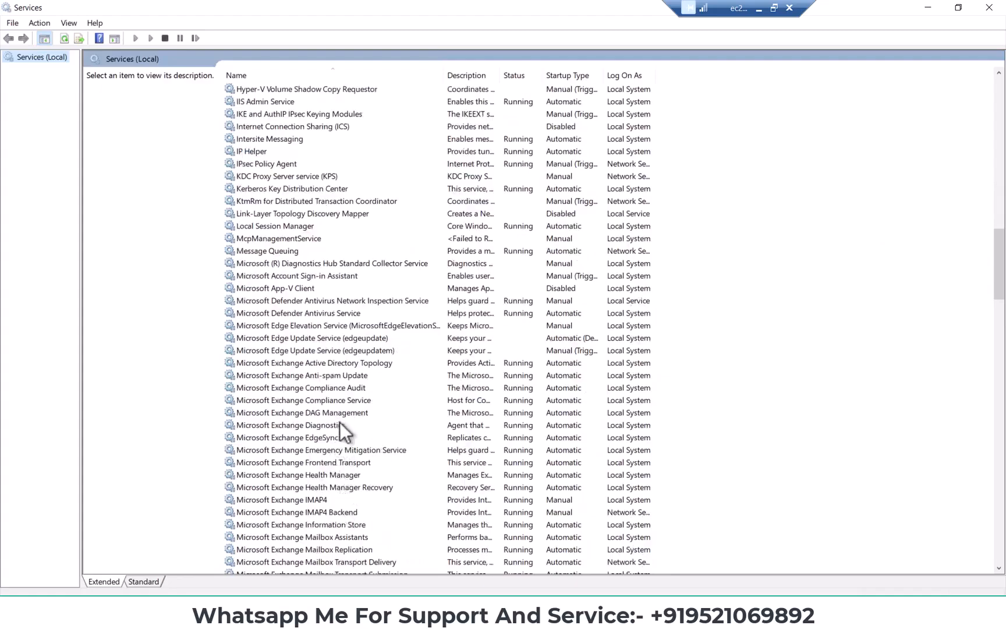
scroll(341, 425, down, 3)
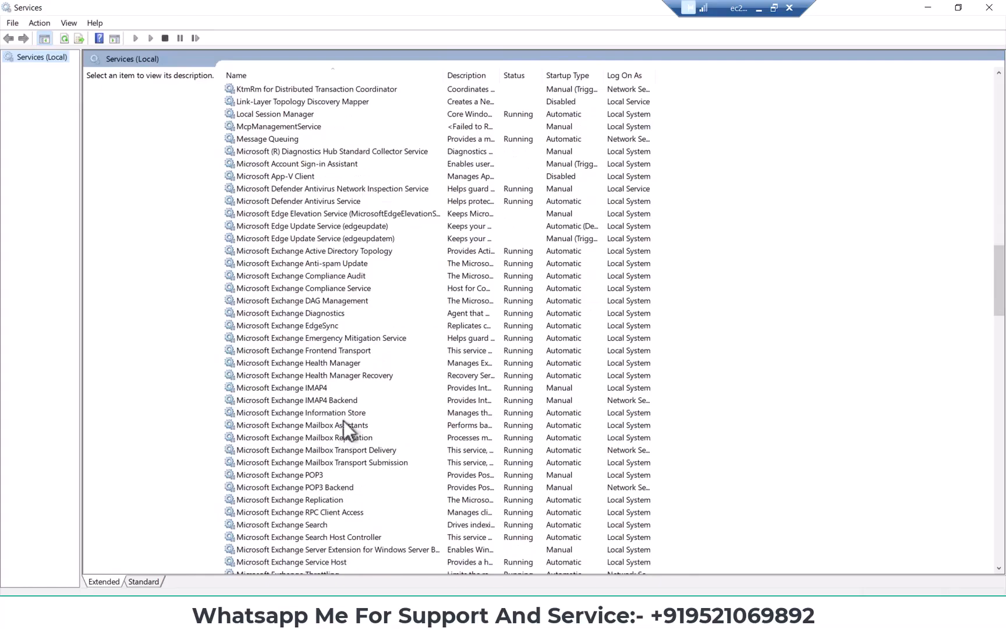
click(349, 414)
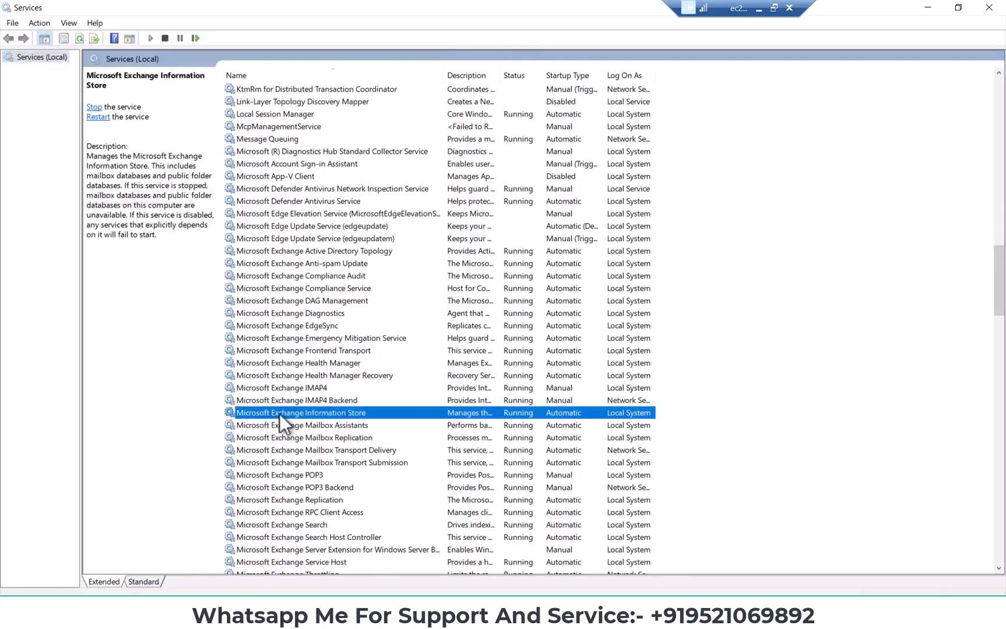
right_click(312, 414)
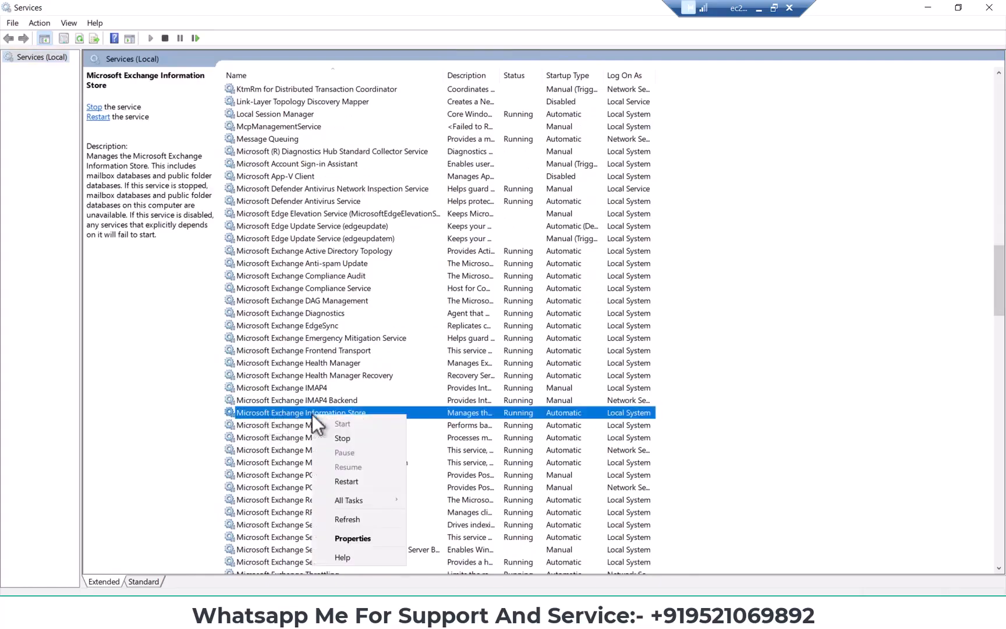
click(346, 482)
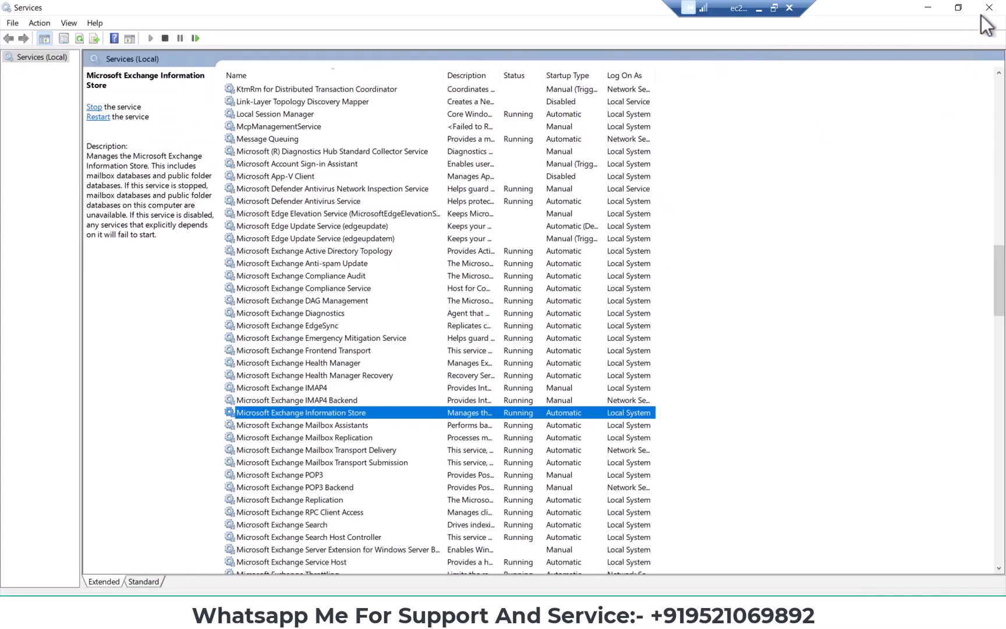
click(929, 9)
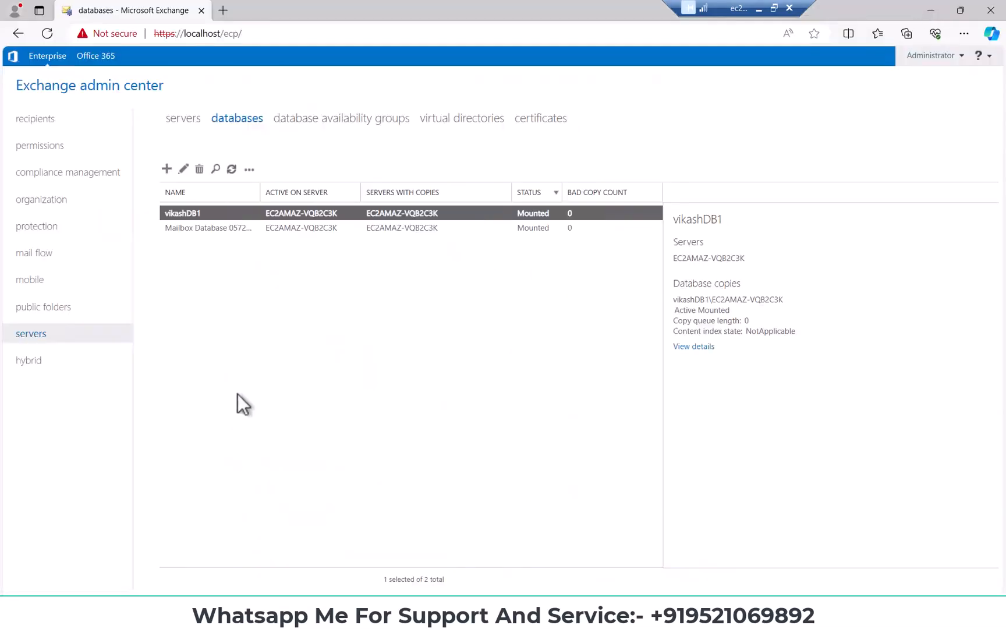
Switch to File Explorer and open the folder C:\Program Files\Microsoft\Exchange Server\V15\Mailbox
click(238, 394)
key(alt+Tab)
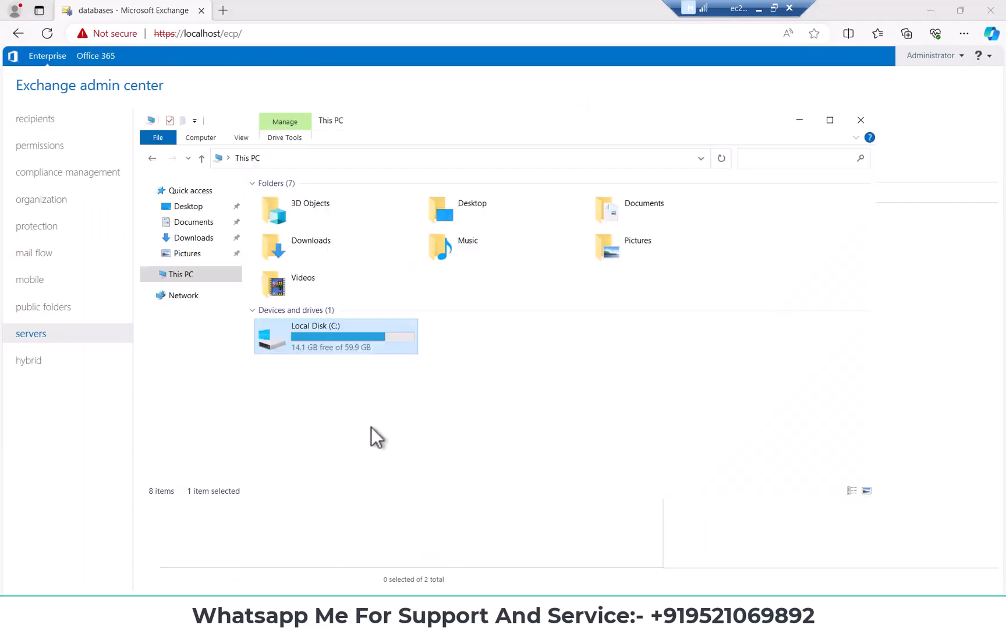
double_click(326, 340)
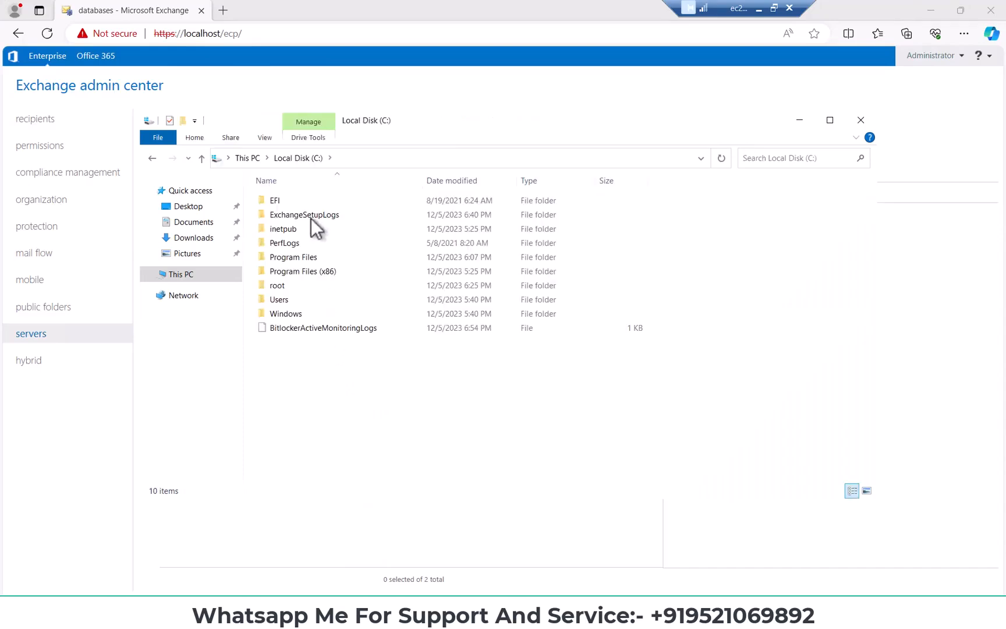
double_click(297, 257)
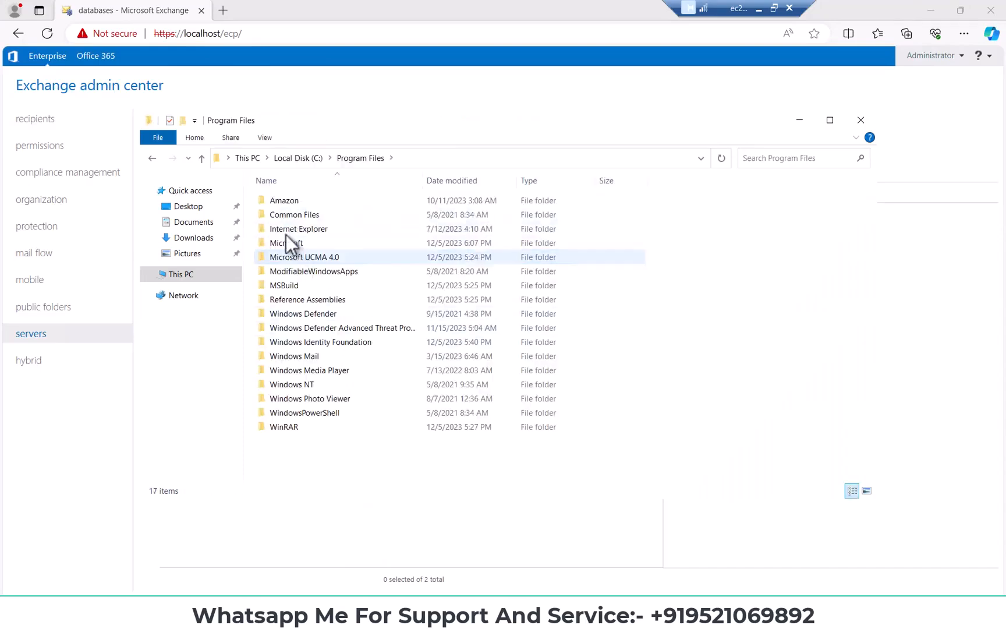
double_click(286, 241)
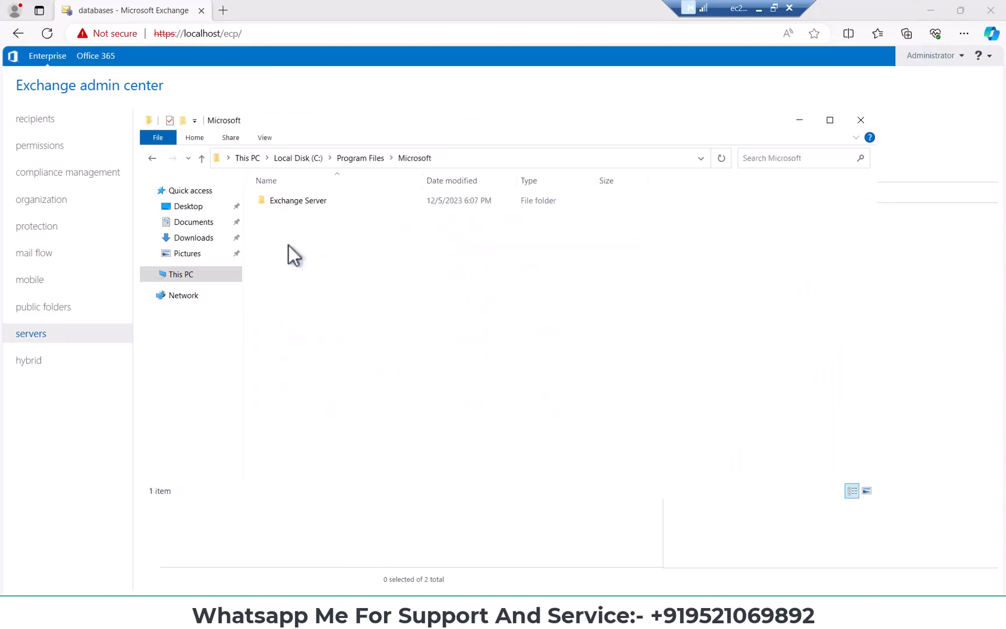
double_click(299, 200)
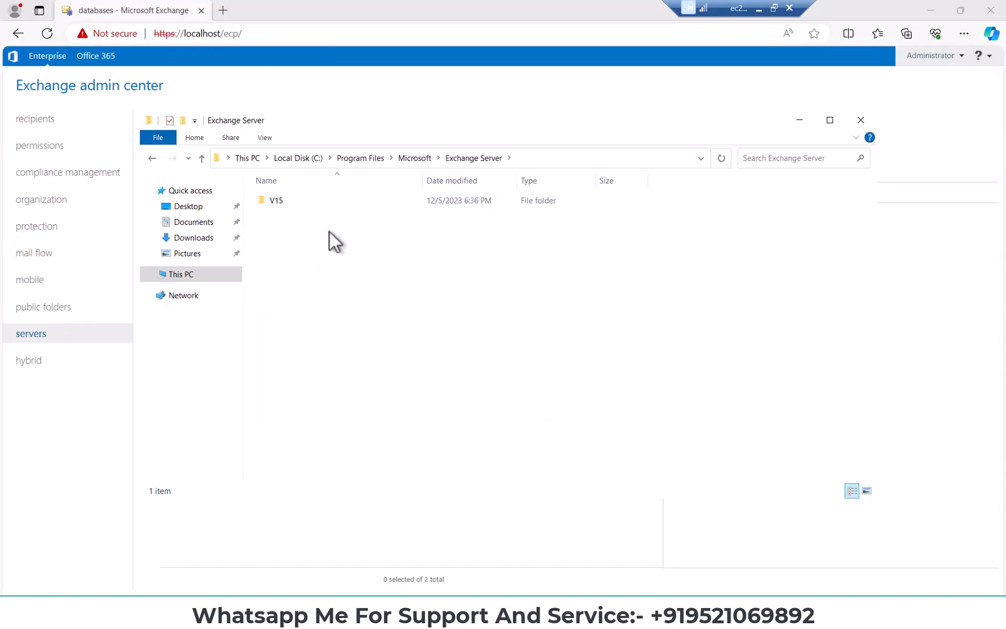
double_click(295, 203)
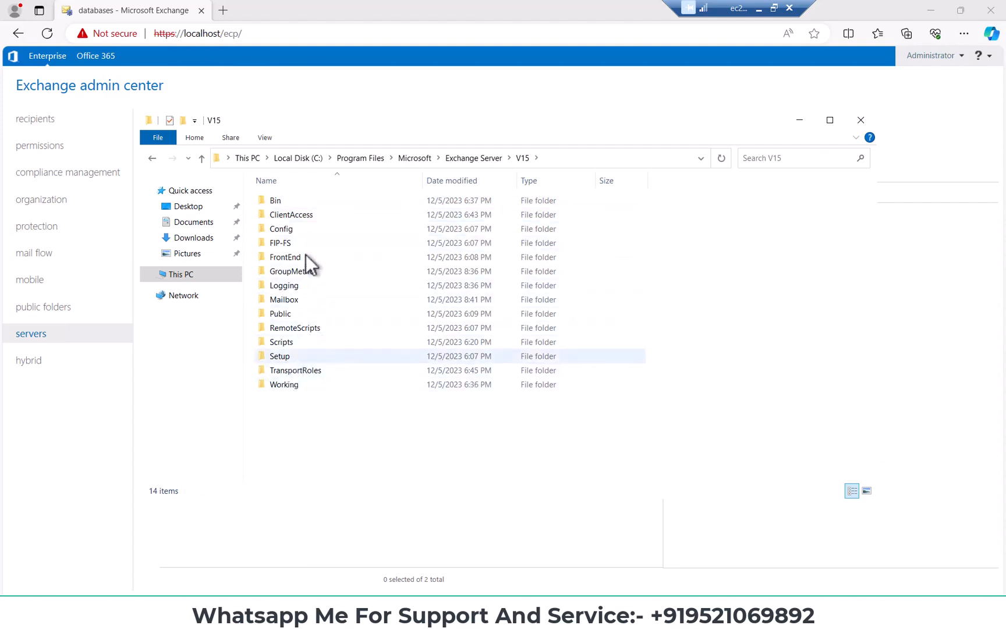
double_click(286, 300)
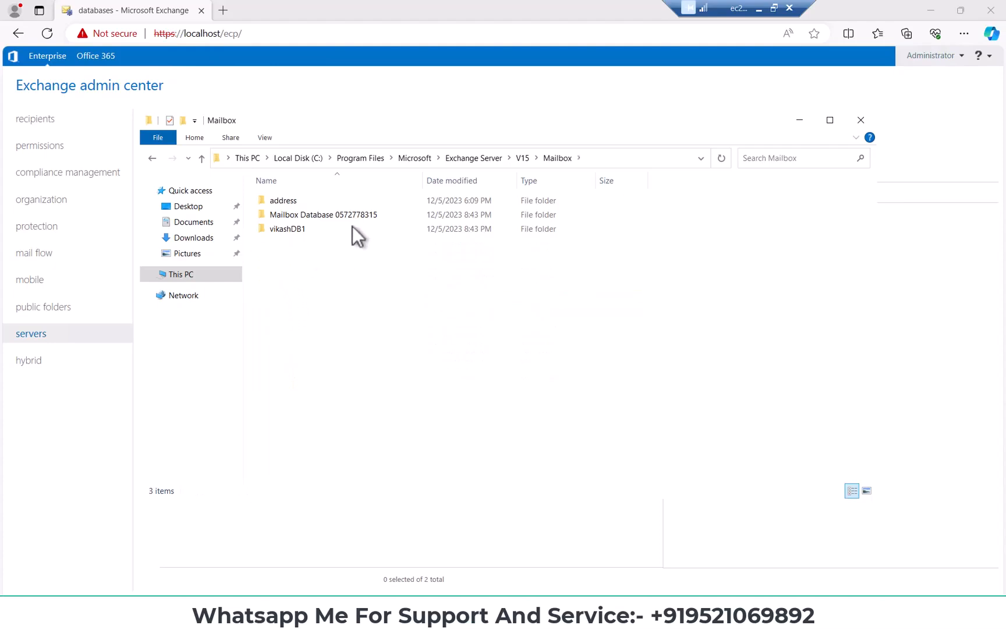
Open the vikashDB1 database folder and examine its log files and the vikashDB1.edb file
click(323, 216)
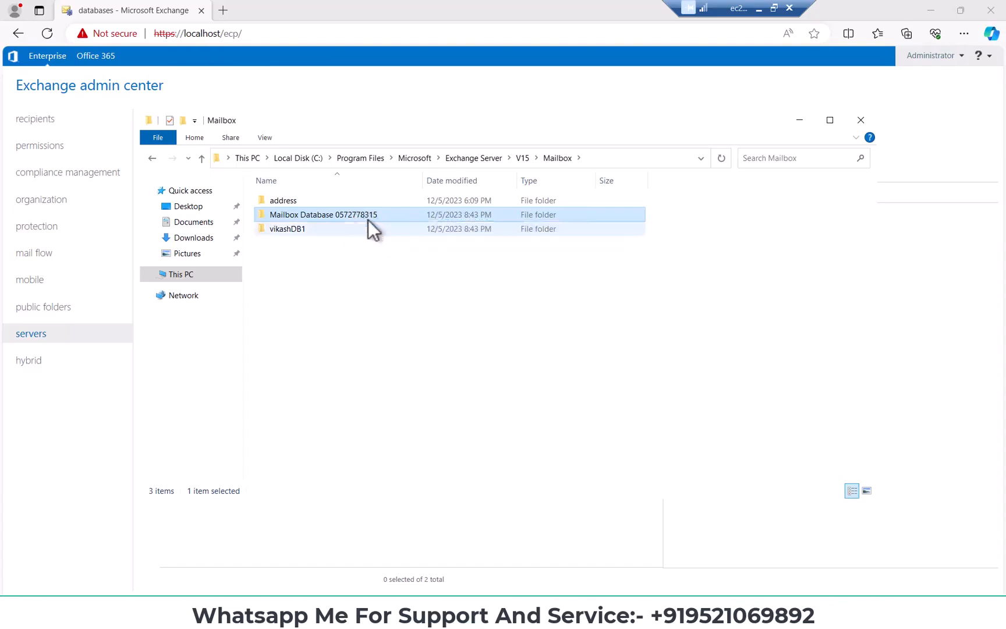
click(309, 231)
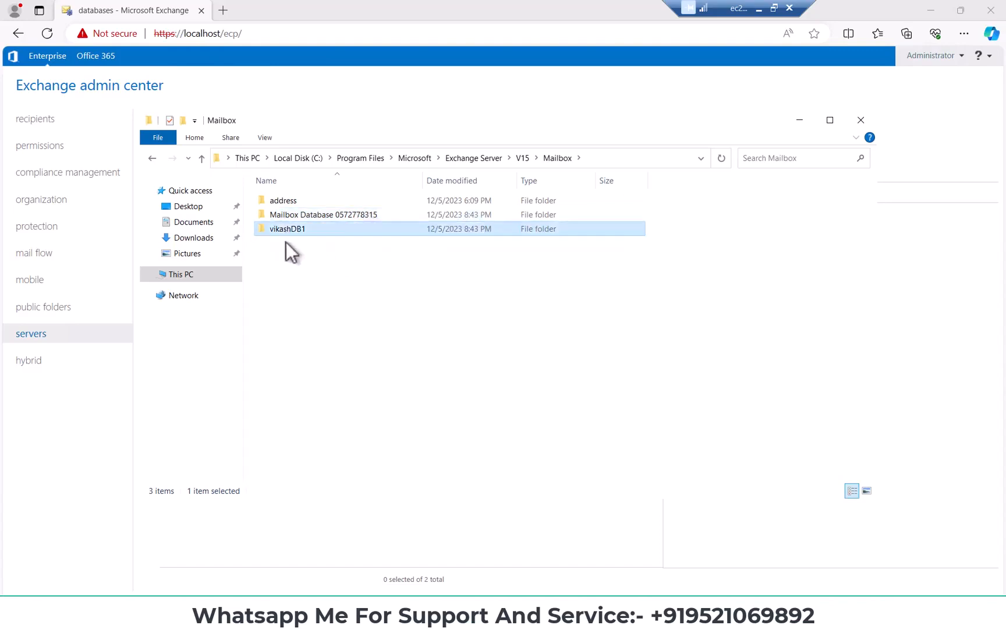
double_click(316, 232)
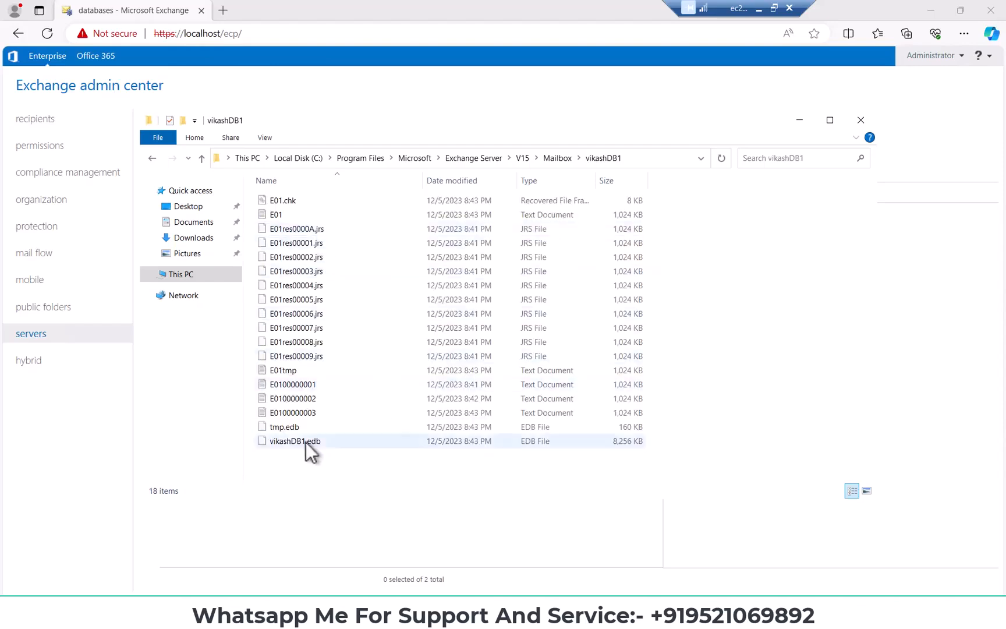
click(284, 443)
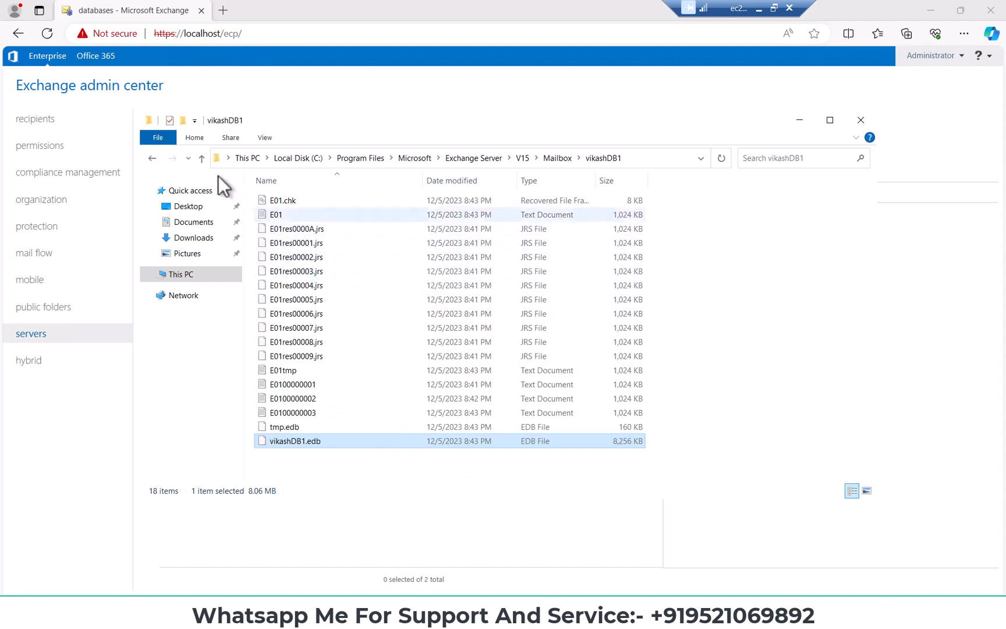
click(202, 157)
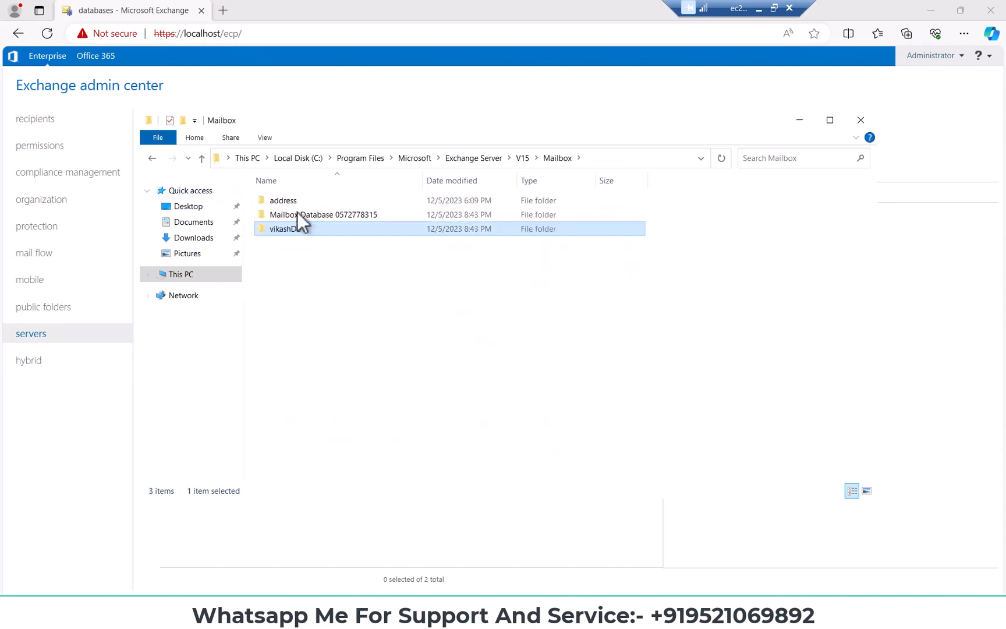
double_click(300, 201)
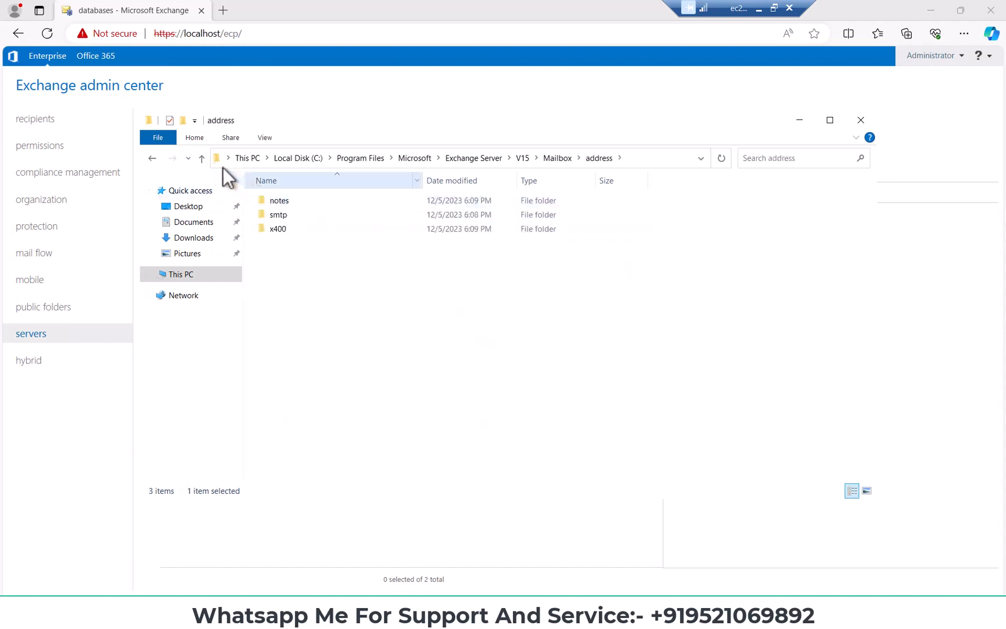
click(202, 158)
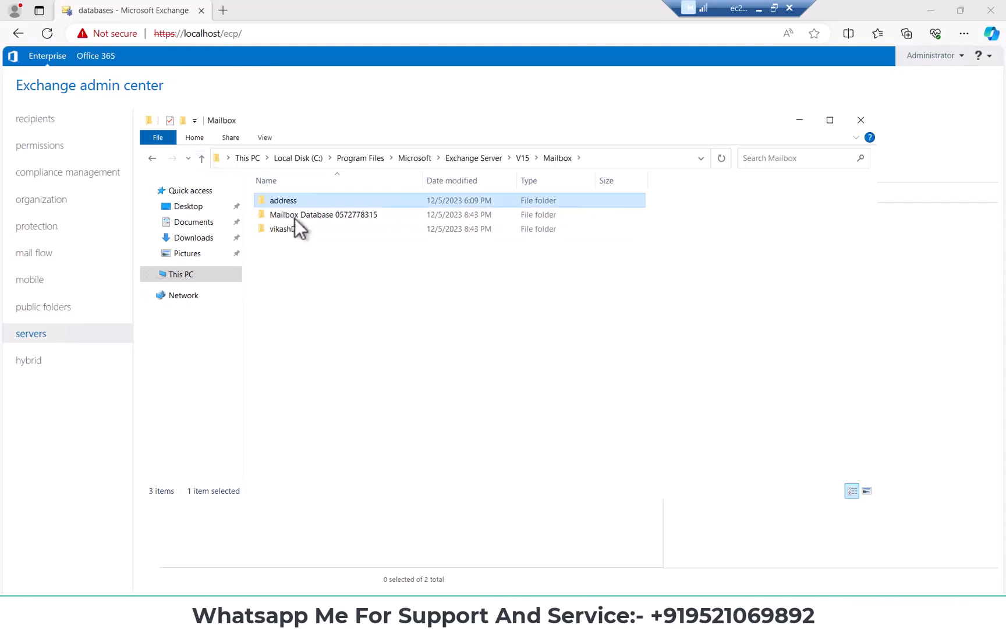
double_click(294, 215)
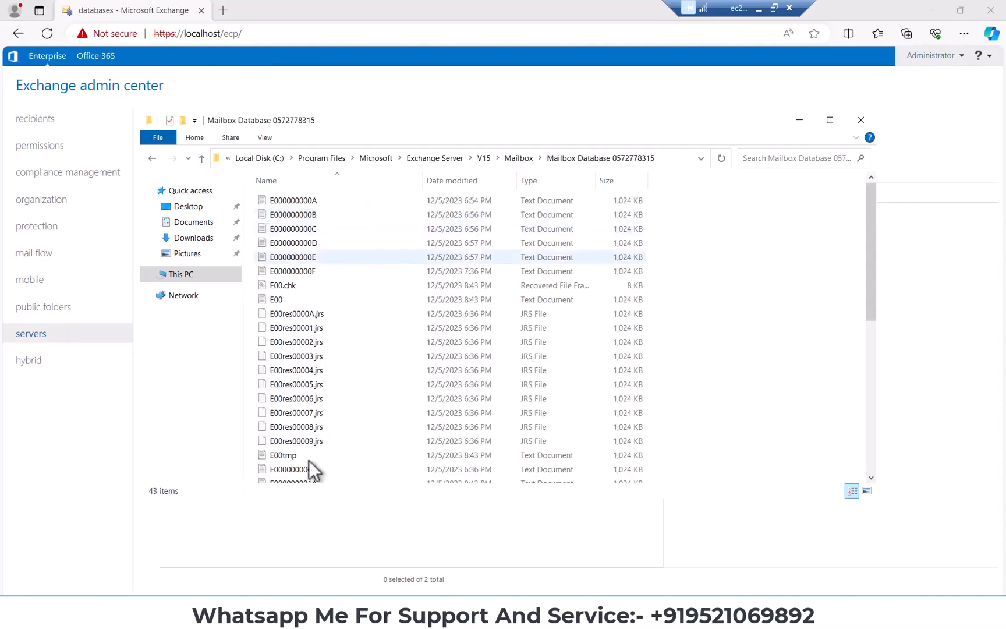
scroll(335, 442, down, 3)
scroll(337, 435, down, 5)
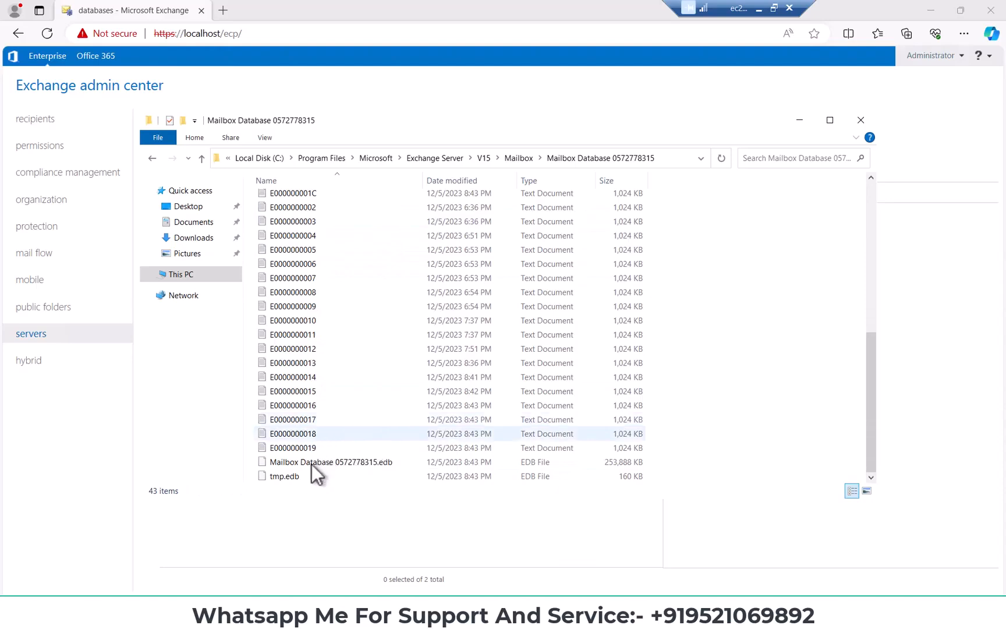
click(344, 461)
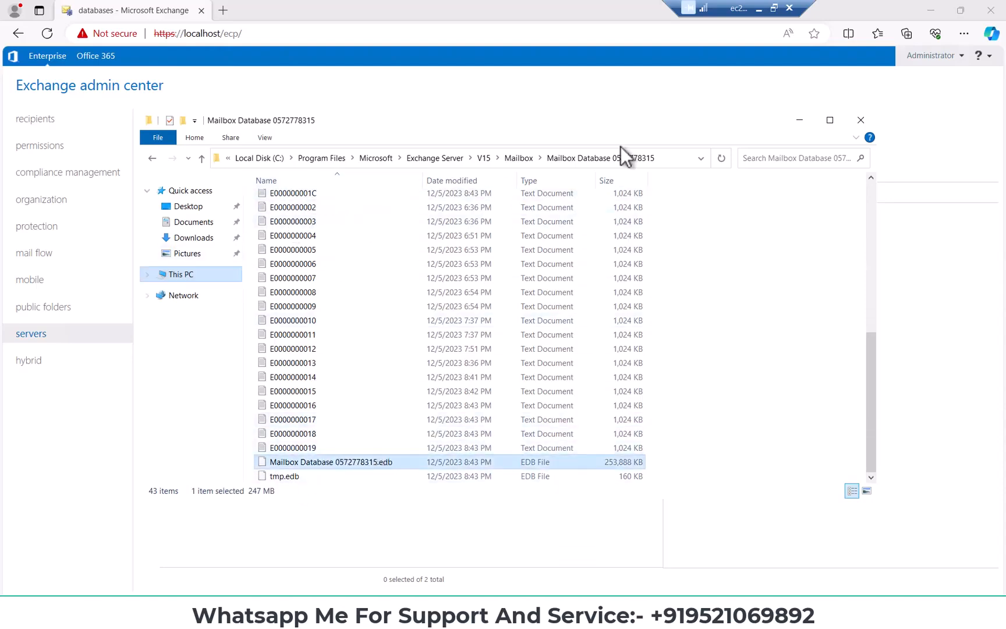
click(519, 159)
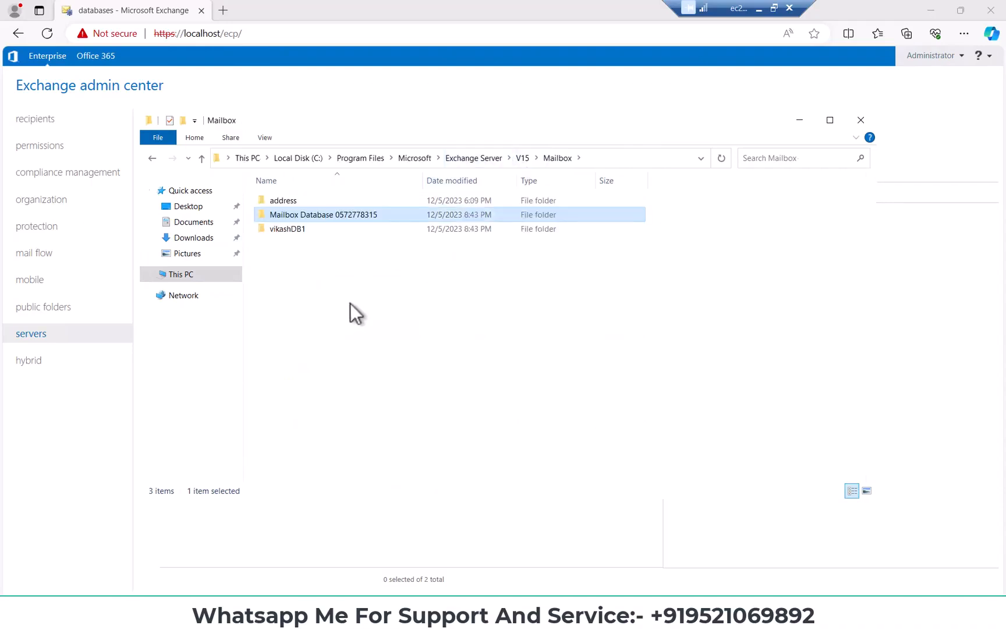
Return to the Exchange admin center and start a new mailbox database named vikashDB2
click(108, 425)
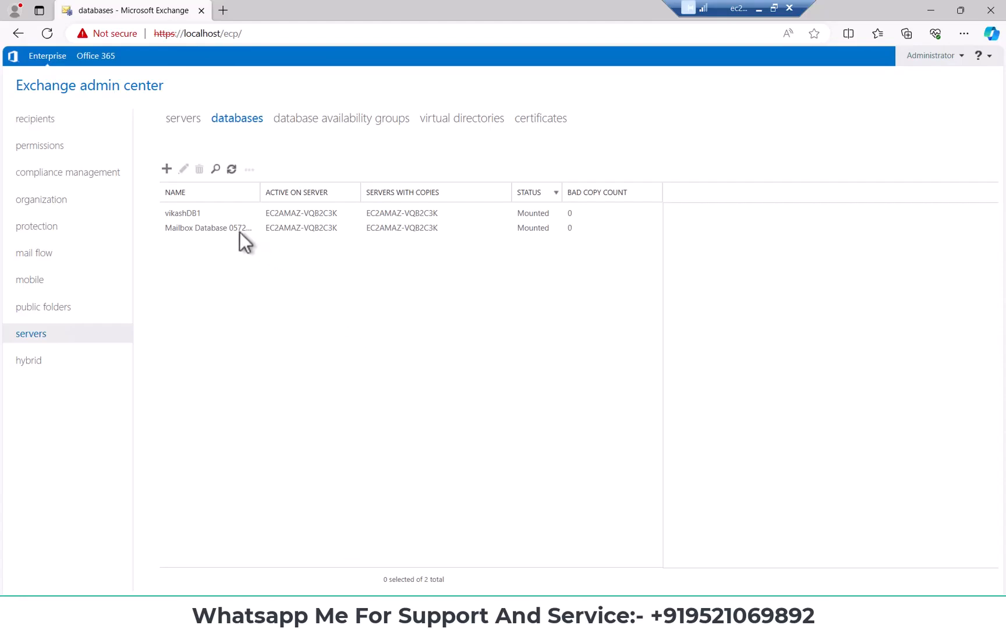
click(166, 169)
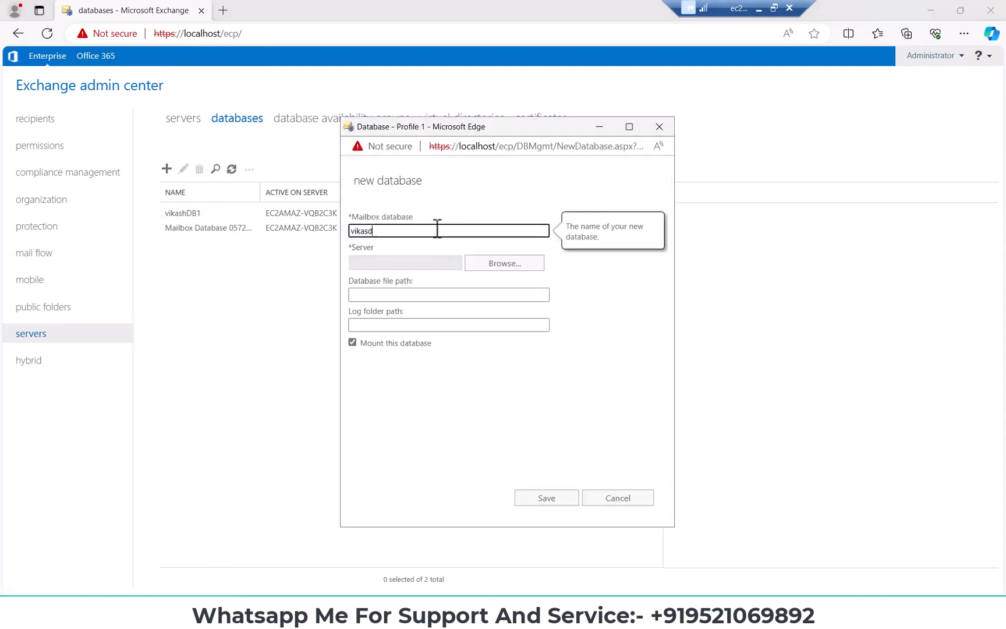
text(vikashDB2)
Assign server EC2AMAZ-VQB2C3K to the vikashDB2 database
click(480, 263)
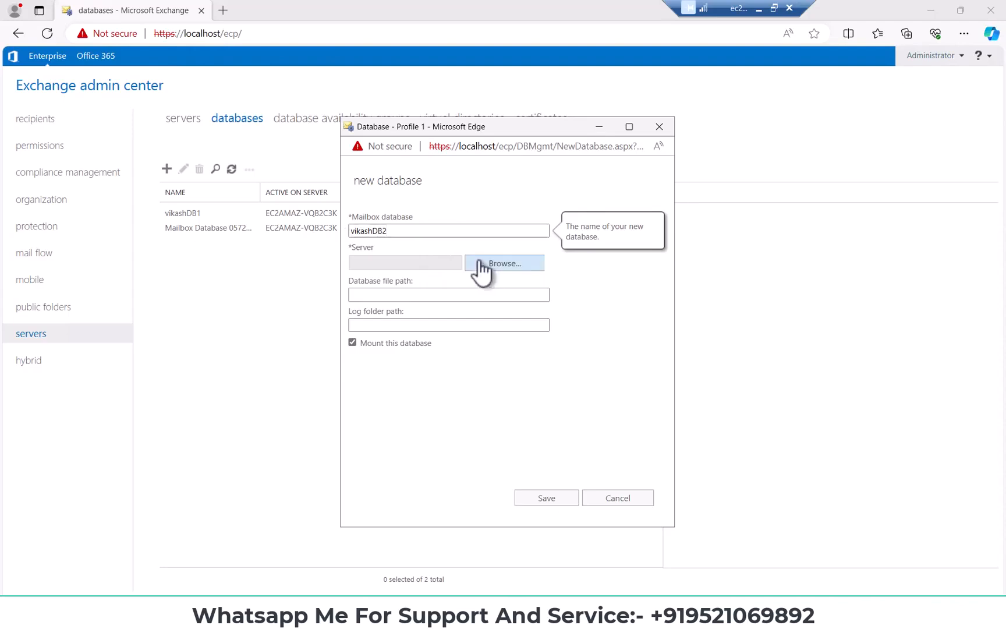
click(488, 233)
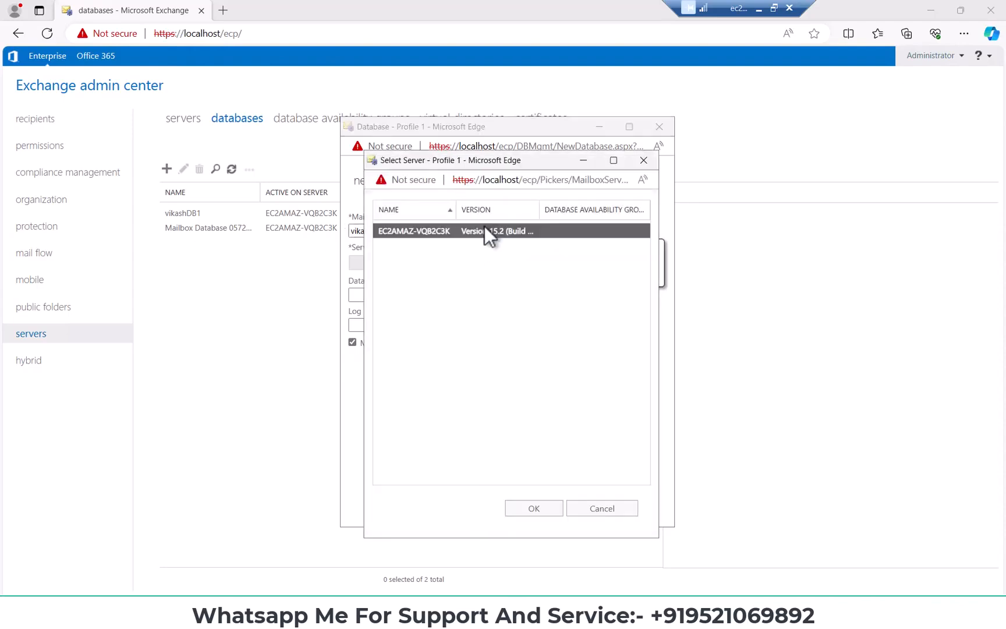
click(534, 509)
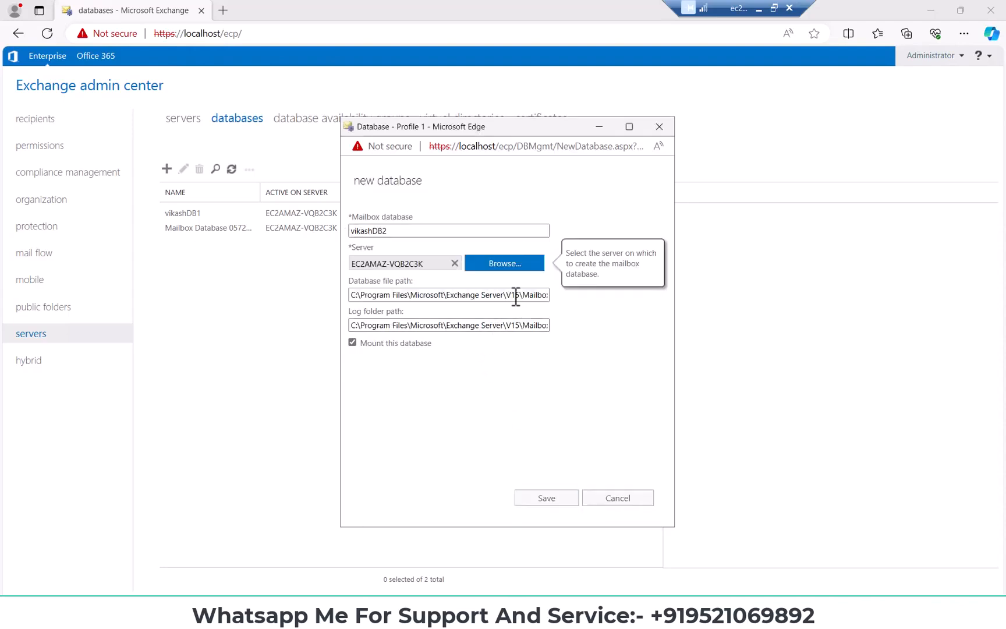
Disable mounting for vikashDB2, save the new database, and acknowledge the warning
click(352, 343)
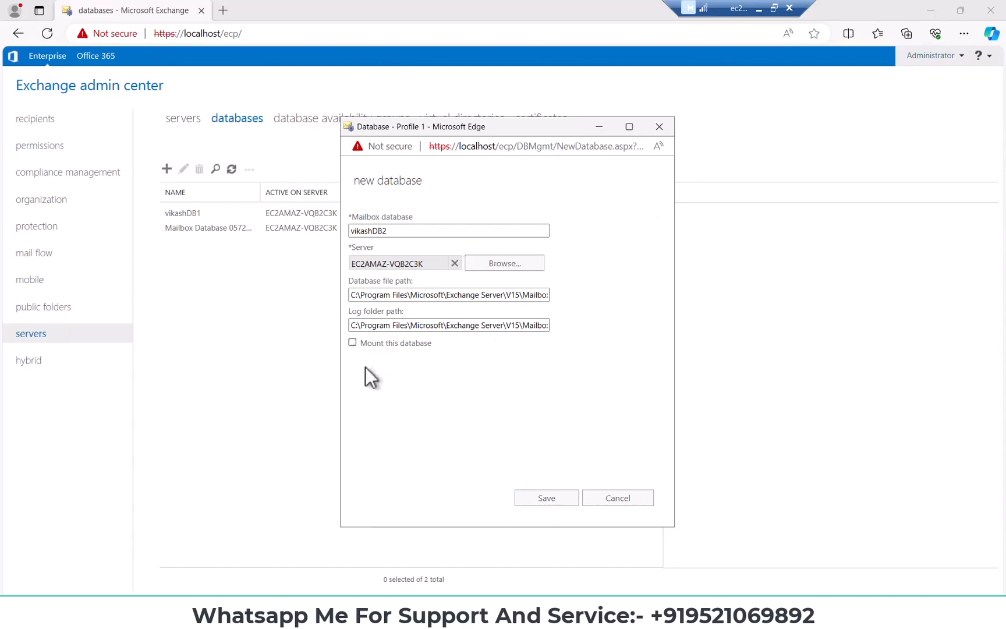
click(551, 499)
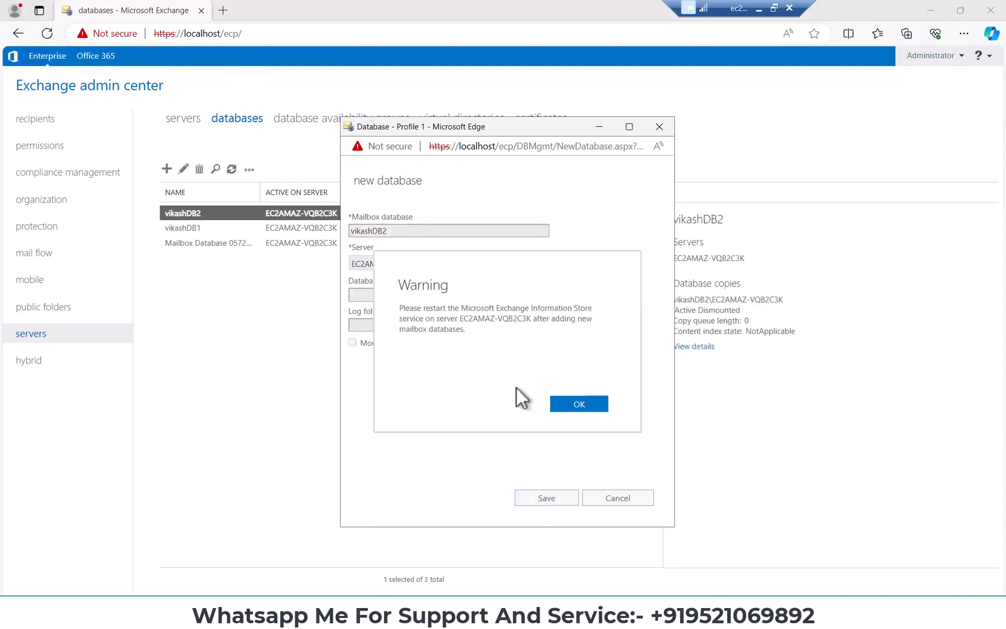
click(578, 404)
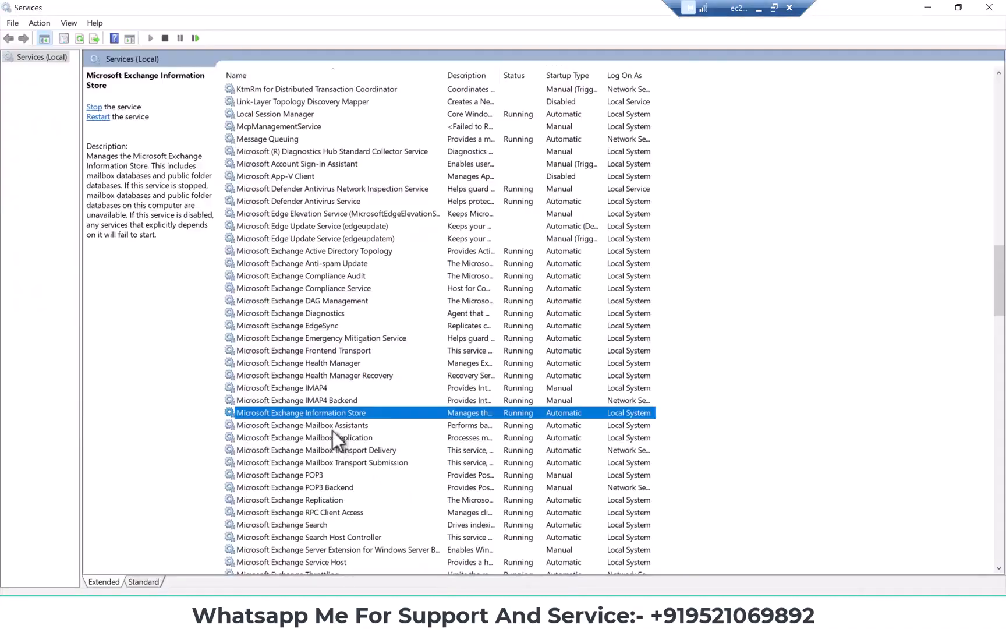
Restart the Microsoft Exchange Information Store service and return to the databases list in the Exchange admin center
right_click(337, 409)
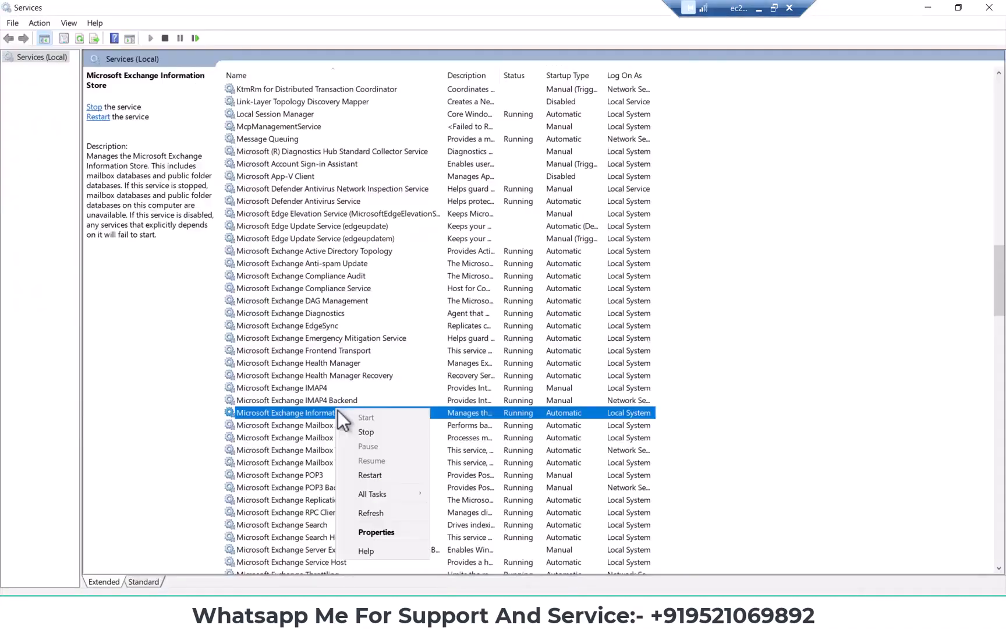
click(371, 475)
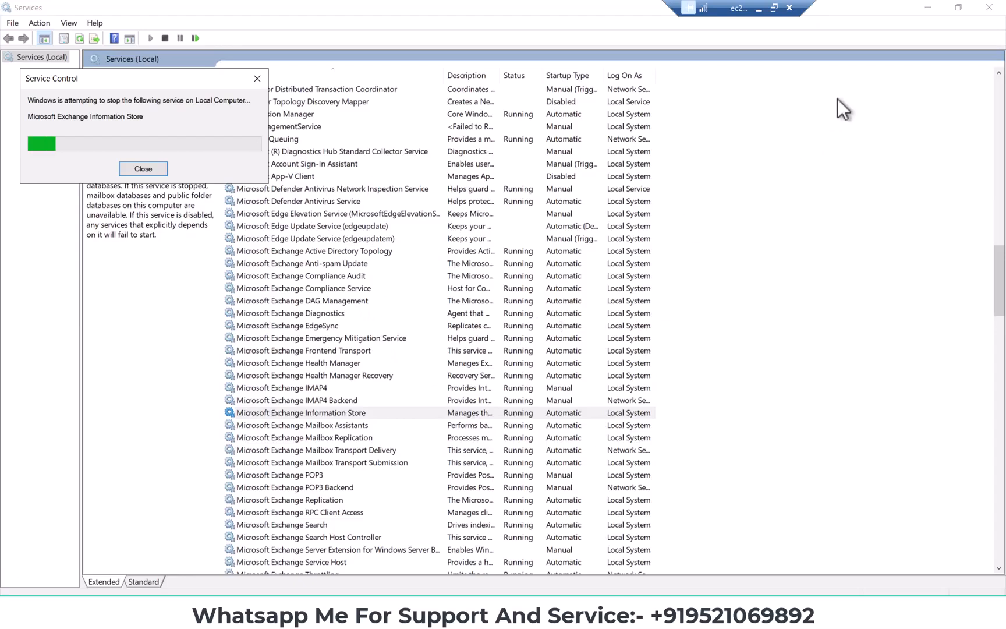
click(928, 8)
click(560, 354)
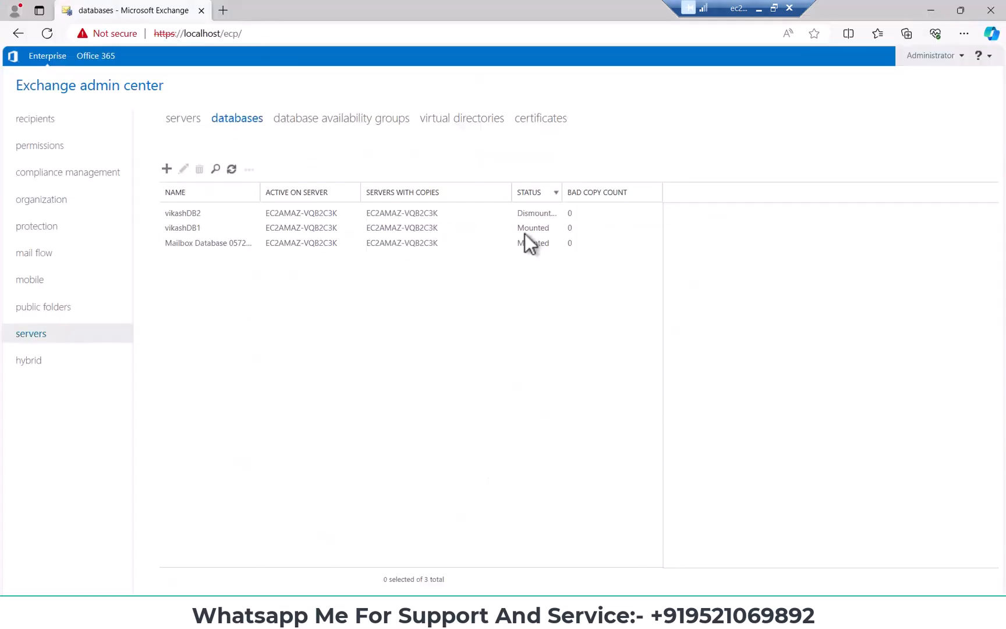
Widen the Status column, then mount the vikashDB2 database and confirm the mount
drag(563, 192, 585, 192)
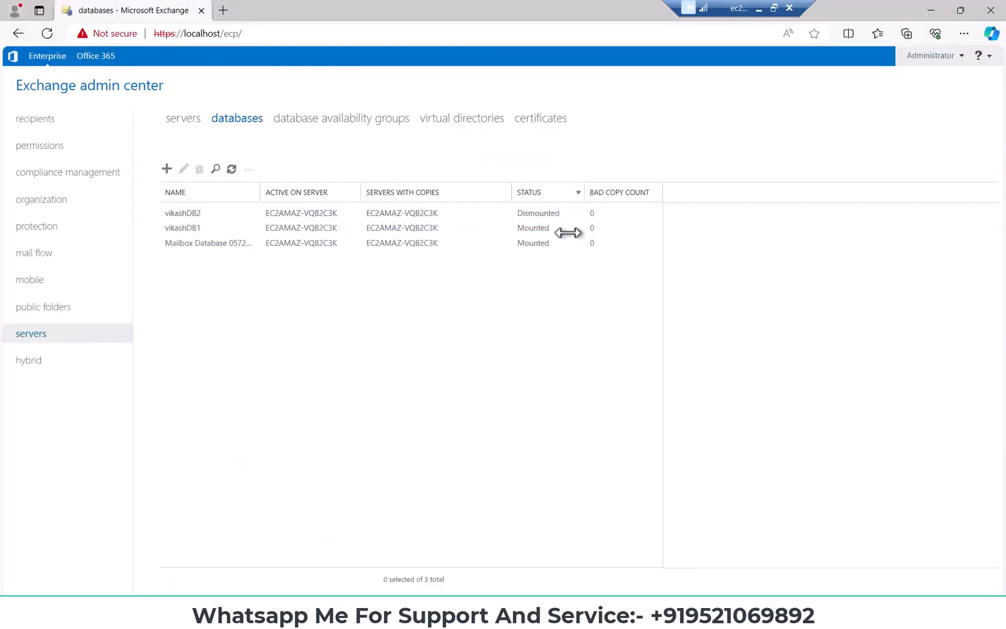
click(525, 214)
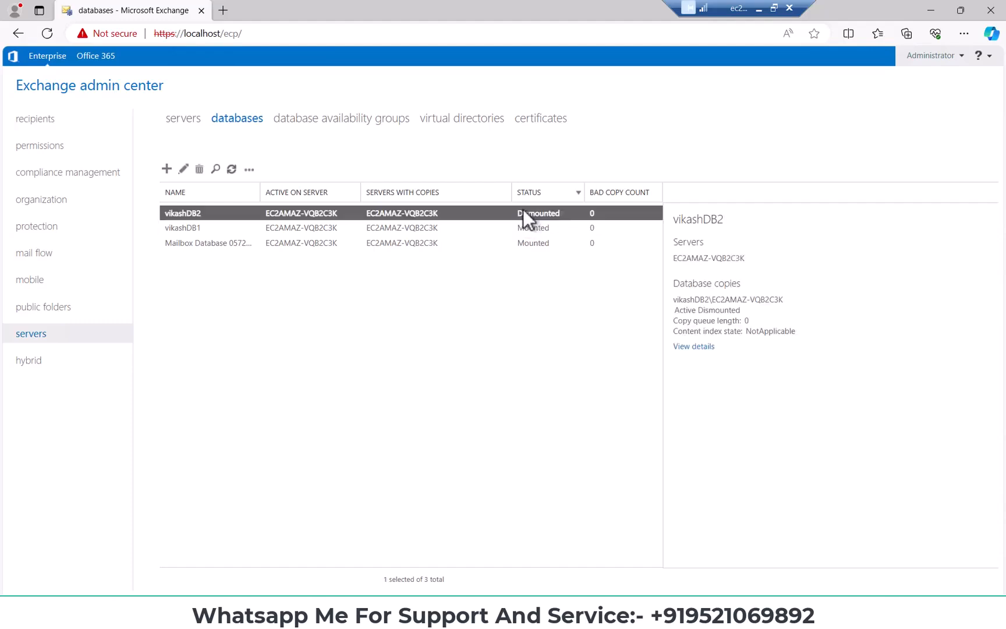
click(251, 169)
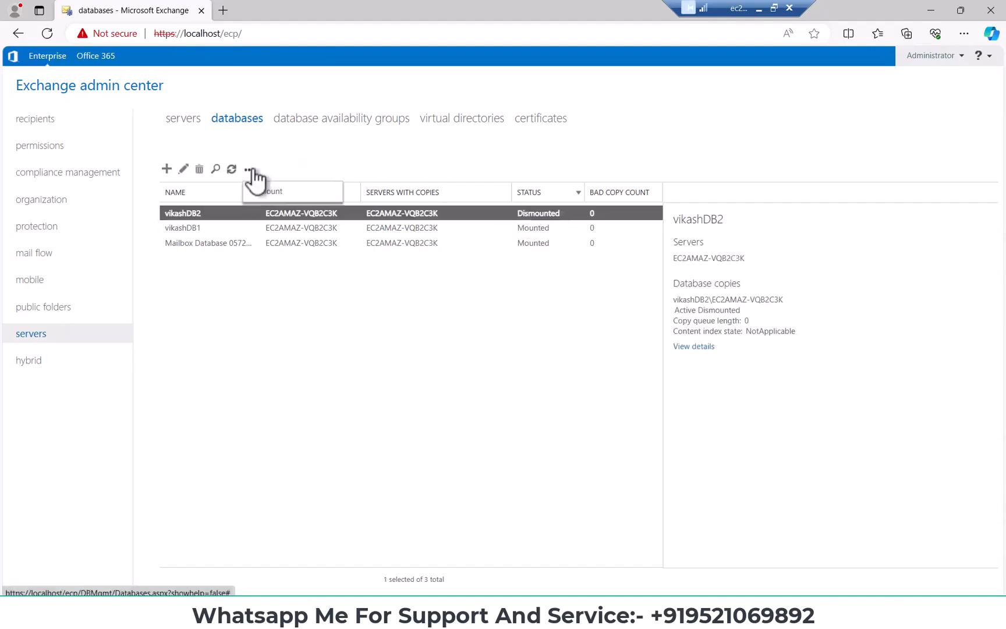
click(291, 196)
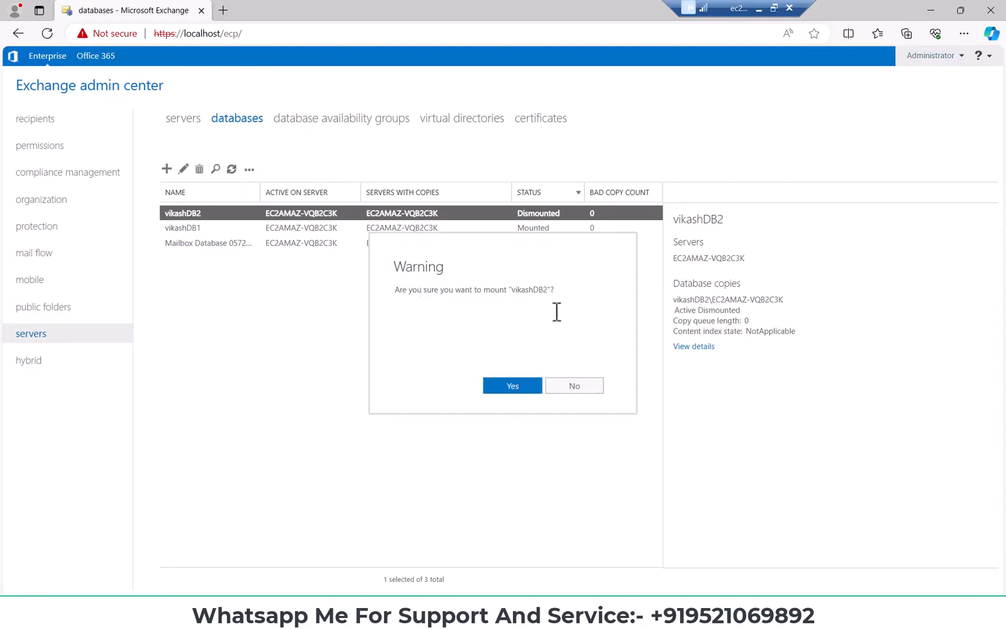
click(513, 385)
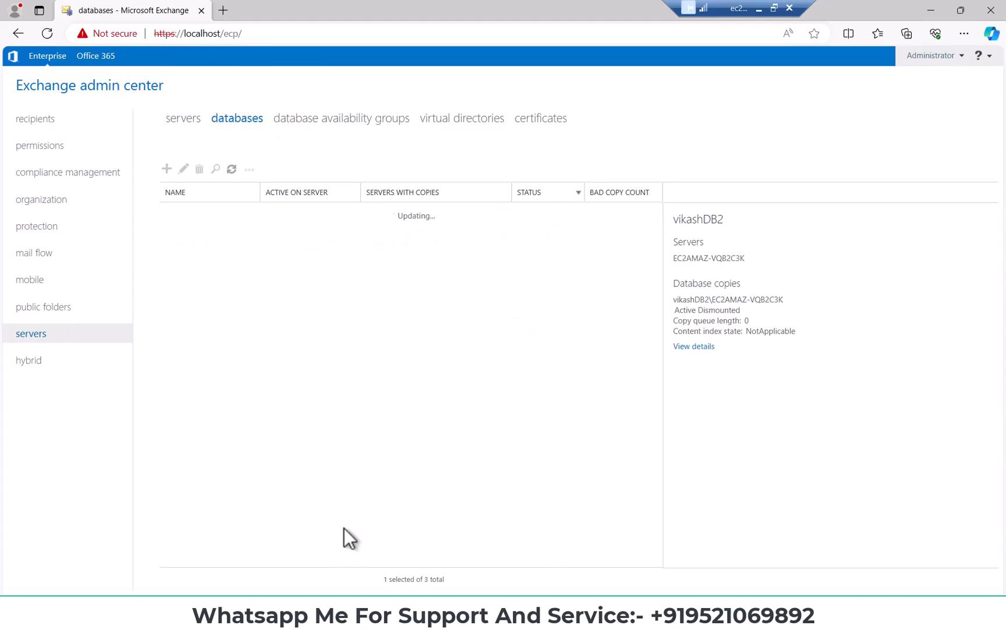
Switch to File Explorer, examine the files in the vikashDB2 folder, and return to the Exchange admin center databases list
click(342, 616)
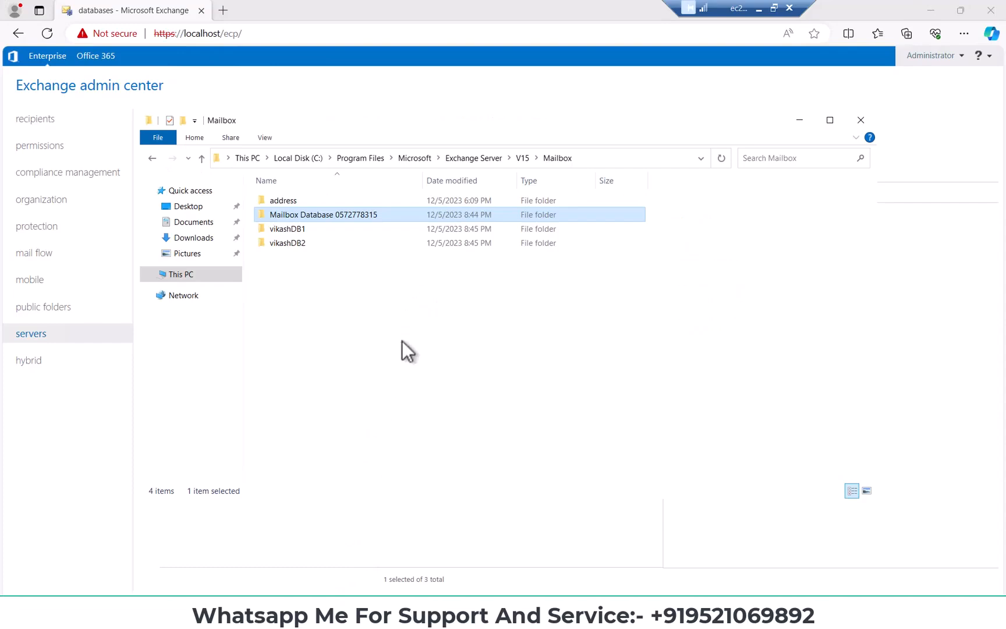
click(395, 307)
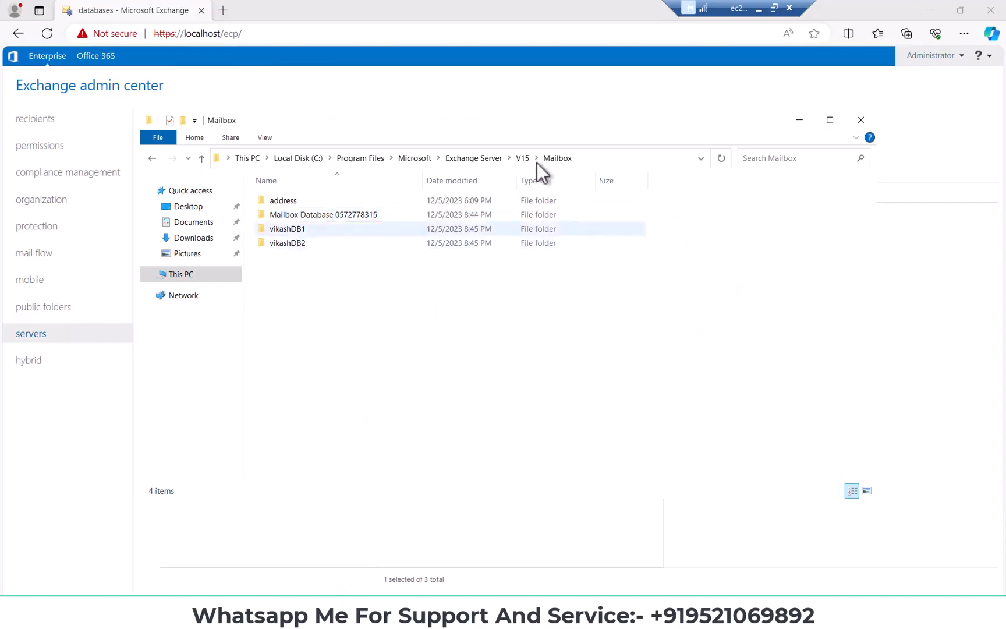
double_click(300, 243)
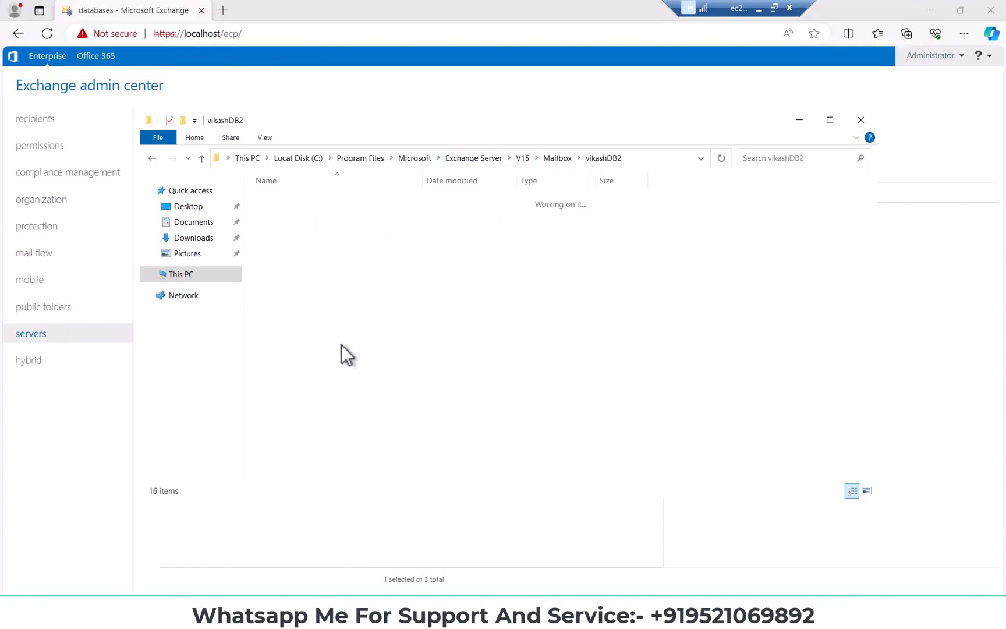
click(202, 159)
click(333, 336)
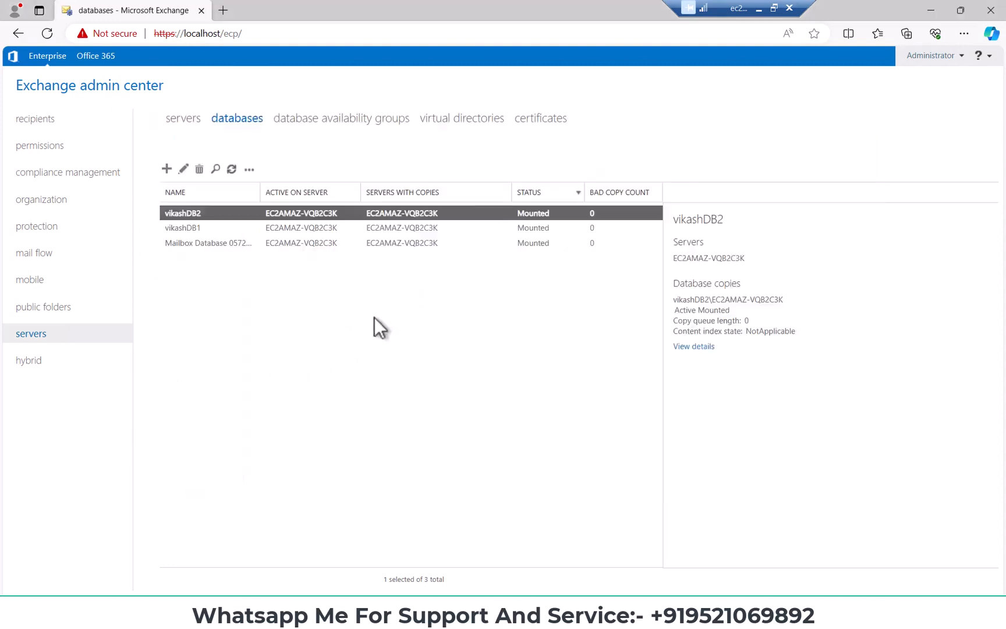
Open the vikashDB1 database for editing and examine its general properties, including path, status and hosting servers
click(195, 228)
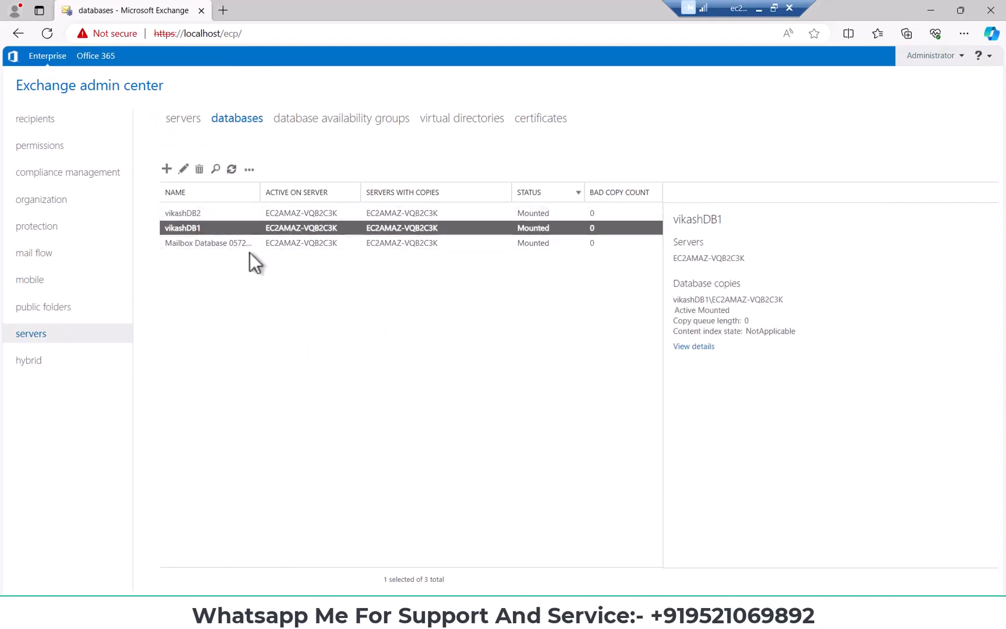
click(184, 169)
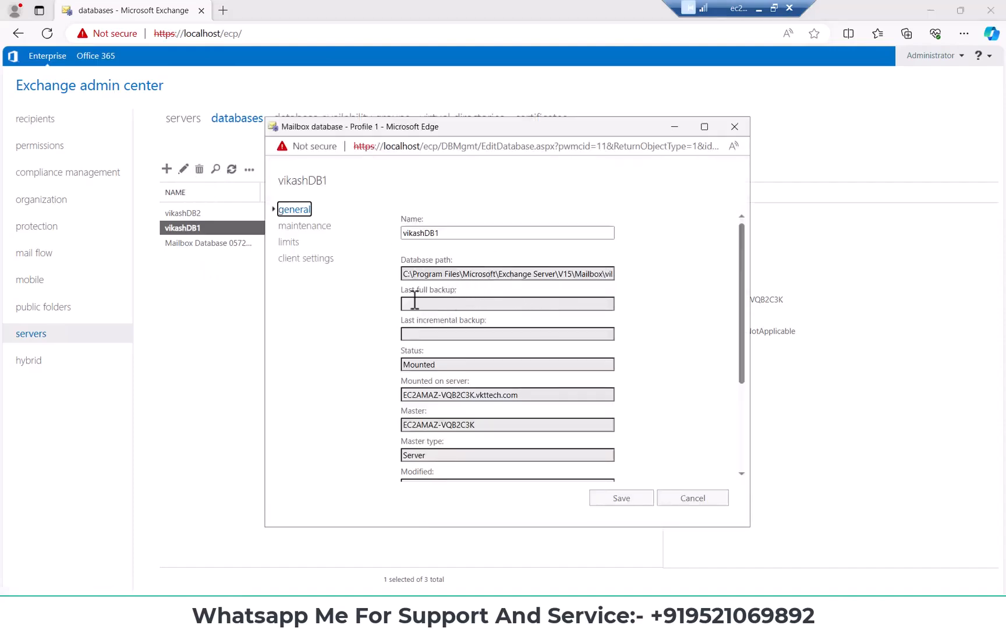
scroll(428, 353, down, 1)
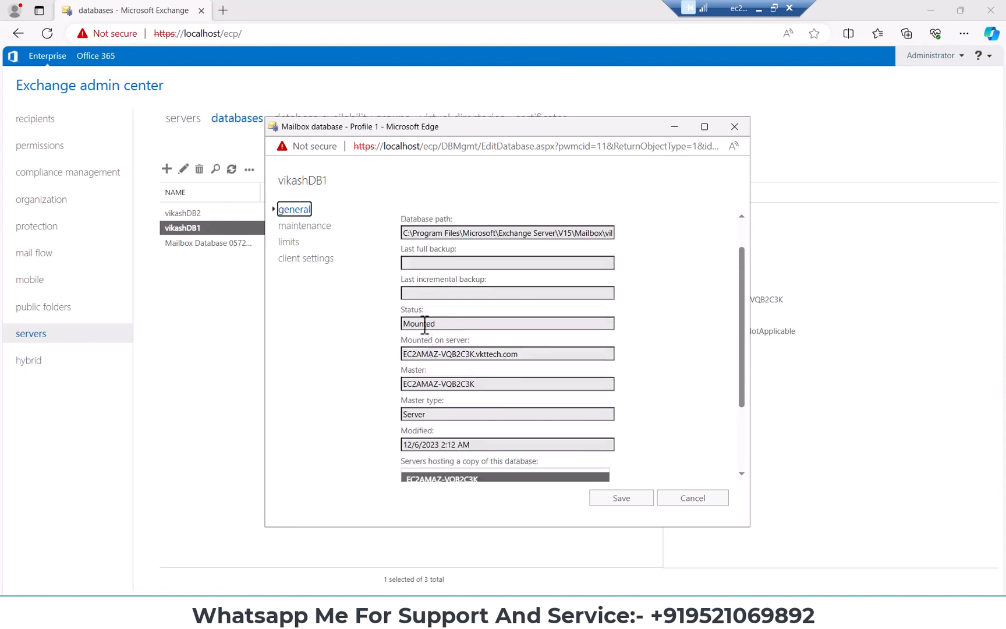
drag(404, 309, 433, 309)
scroll(451, 364, down, 2)
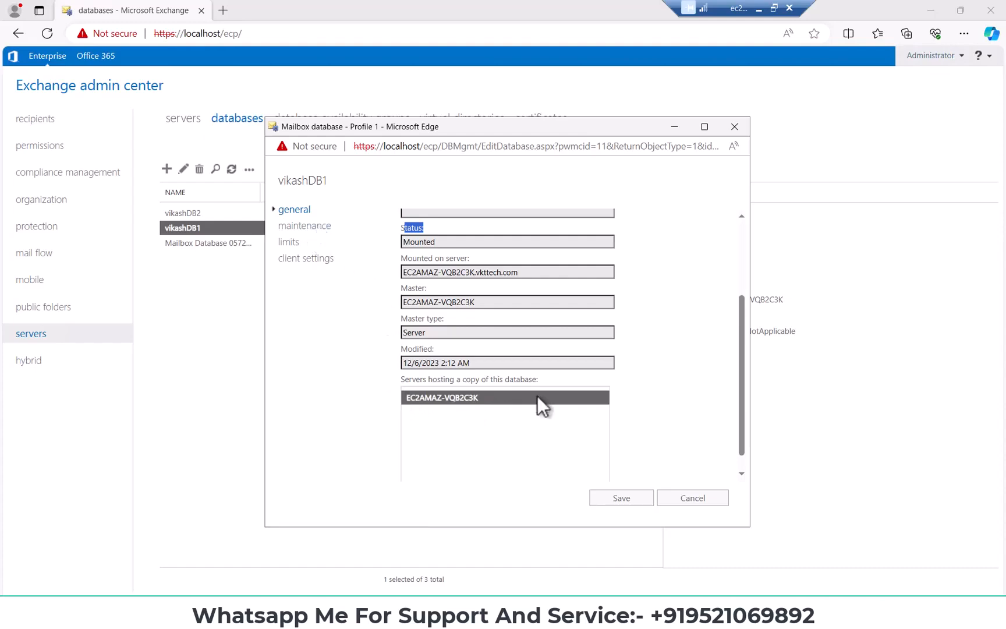
scroll(466, 326, down, 1)
Set Administrator as the journal recipient in the maintenance settings of vikashDB1
click(317, 227)
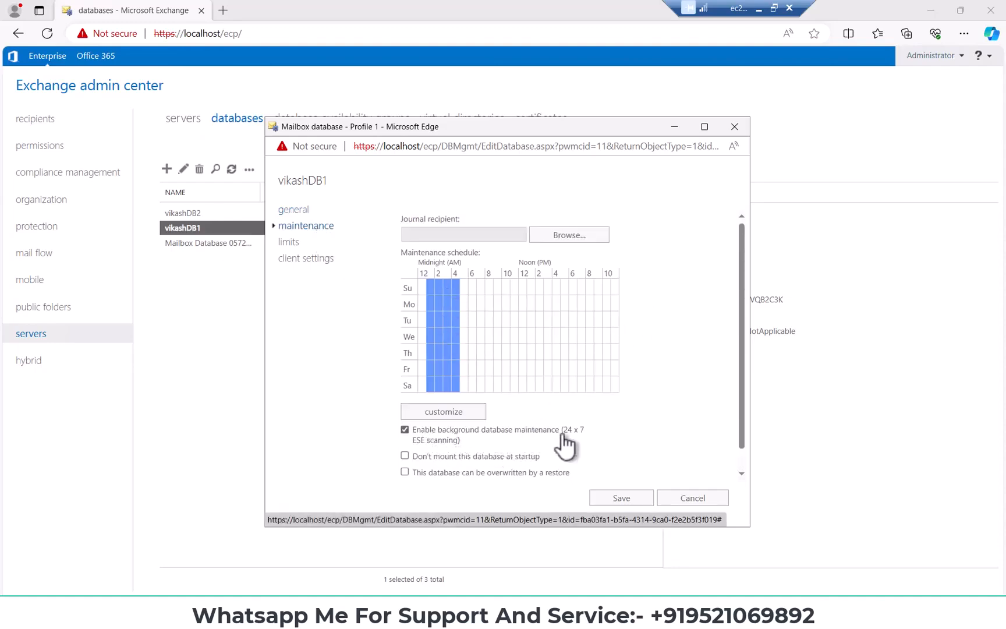
click(566, 239)
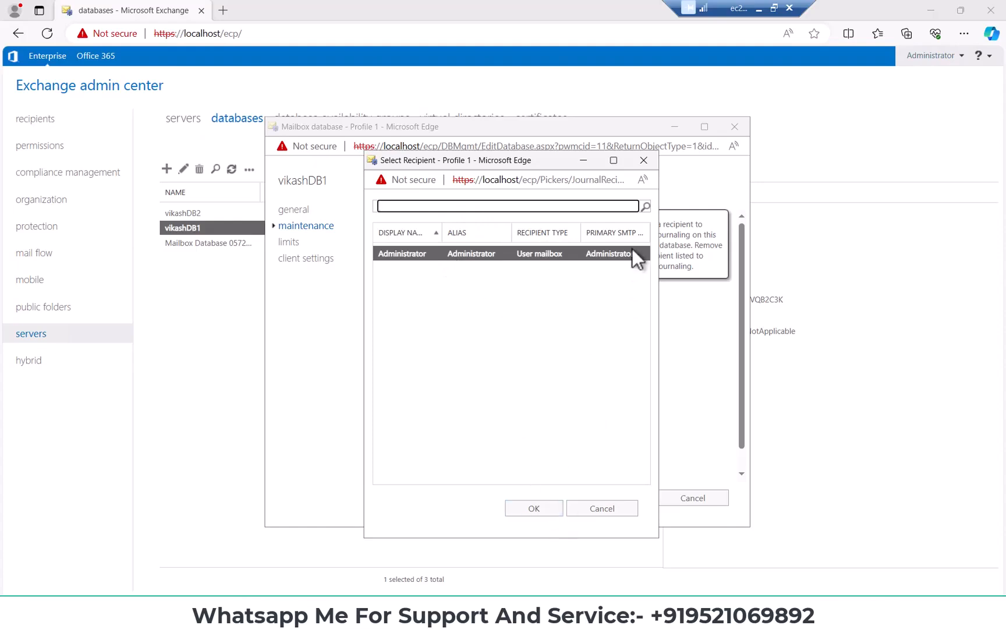
click(590, 509)
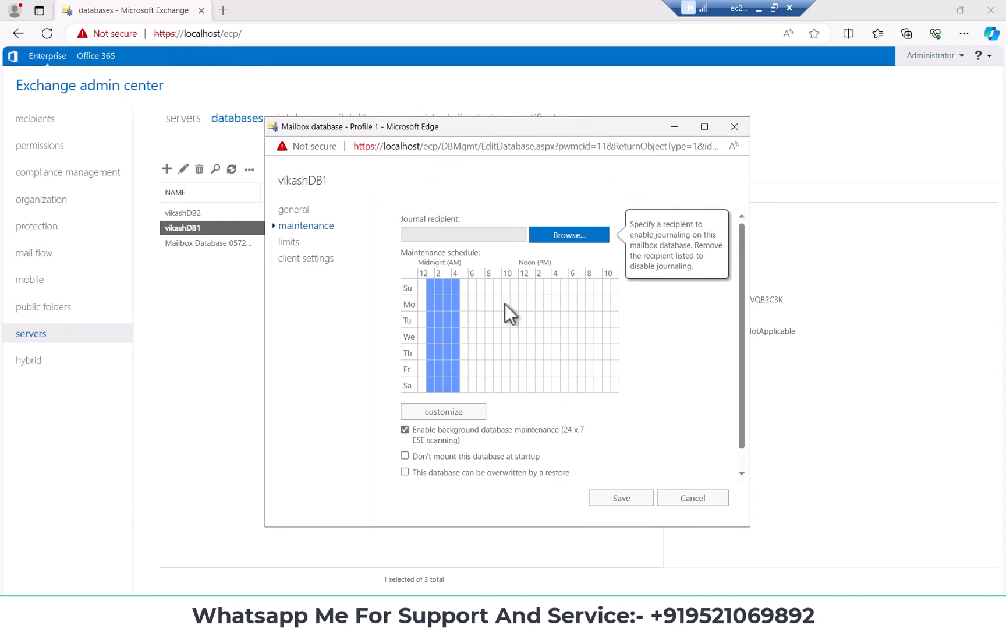
click(554, 239)
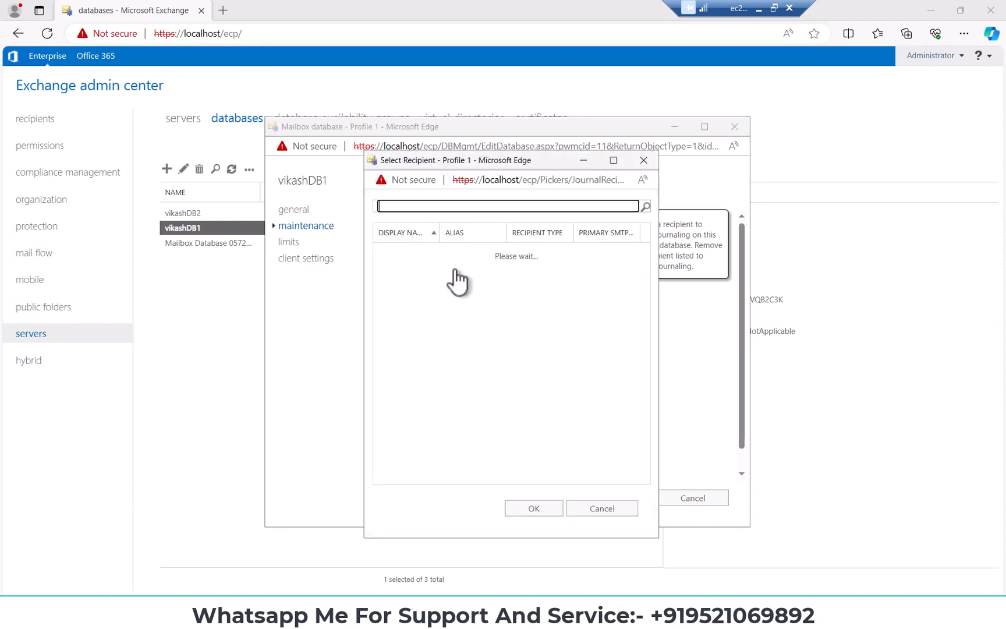
click(548, 513)
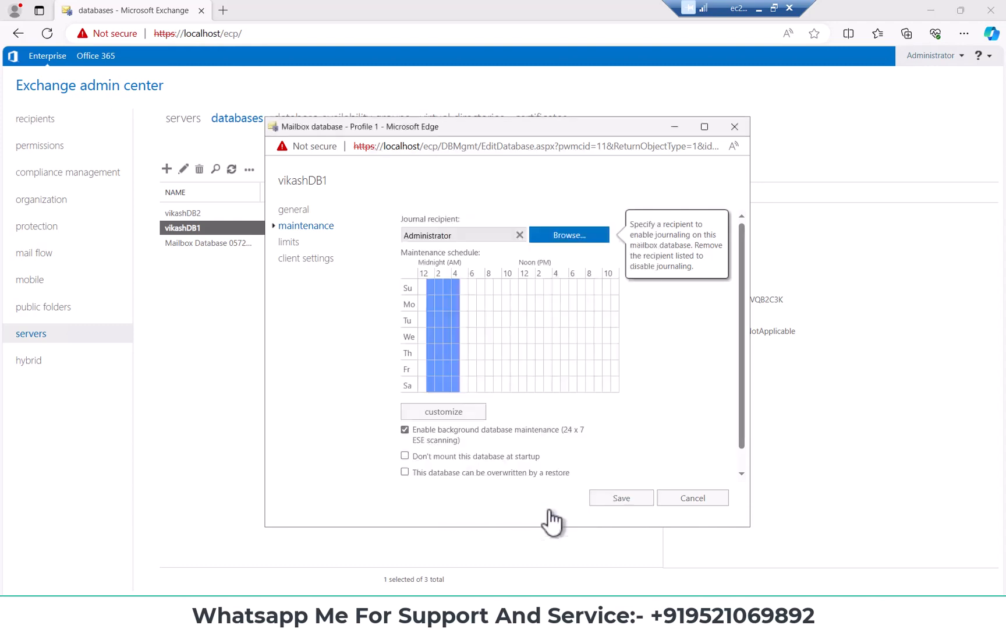
click(582, 234)
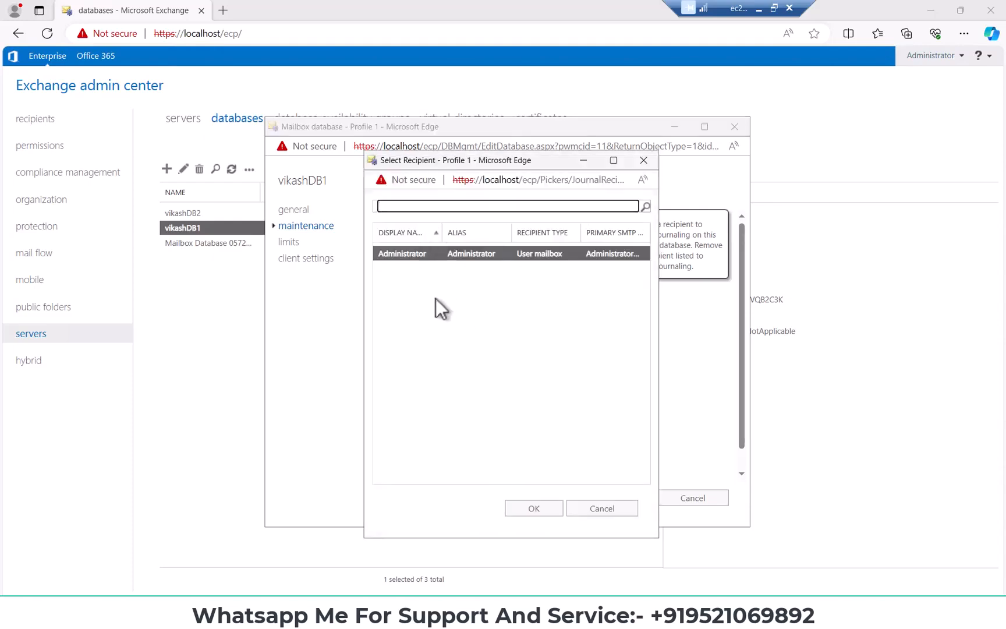
click(531, 508)
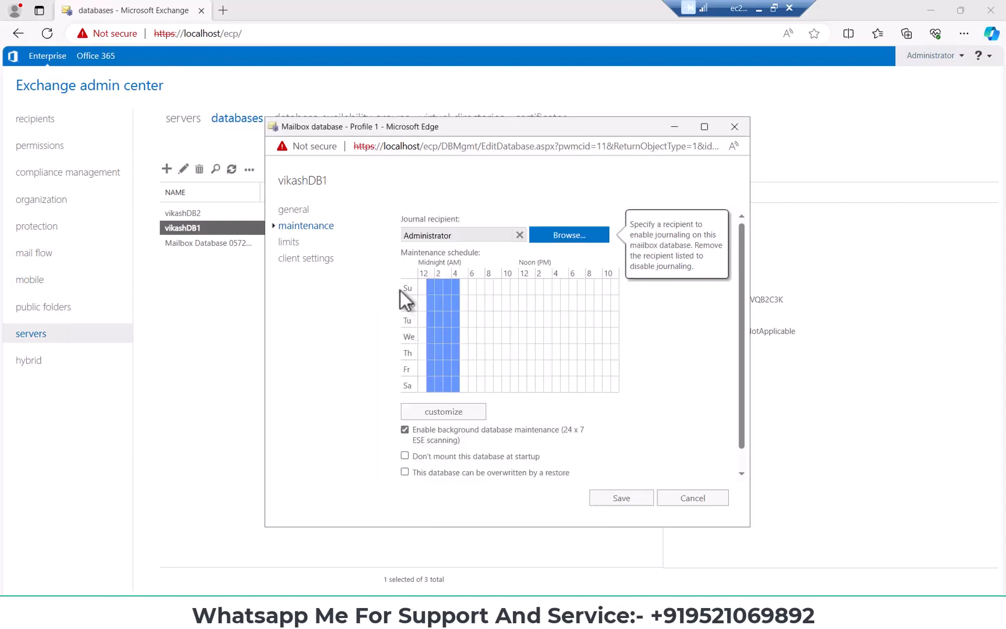
Examine the issue warning, prohibit send, and prohibit send and receive thresholds in the vikashDB1 limits
click(289, 242)
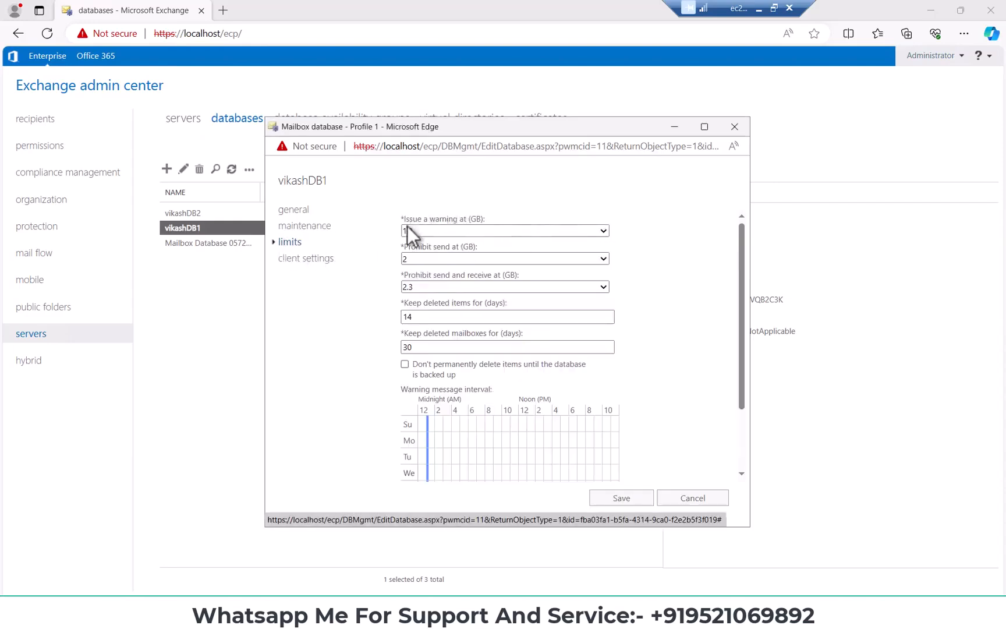
drag(413, 231, 501, 208)
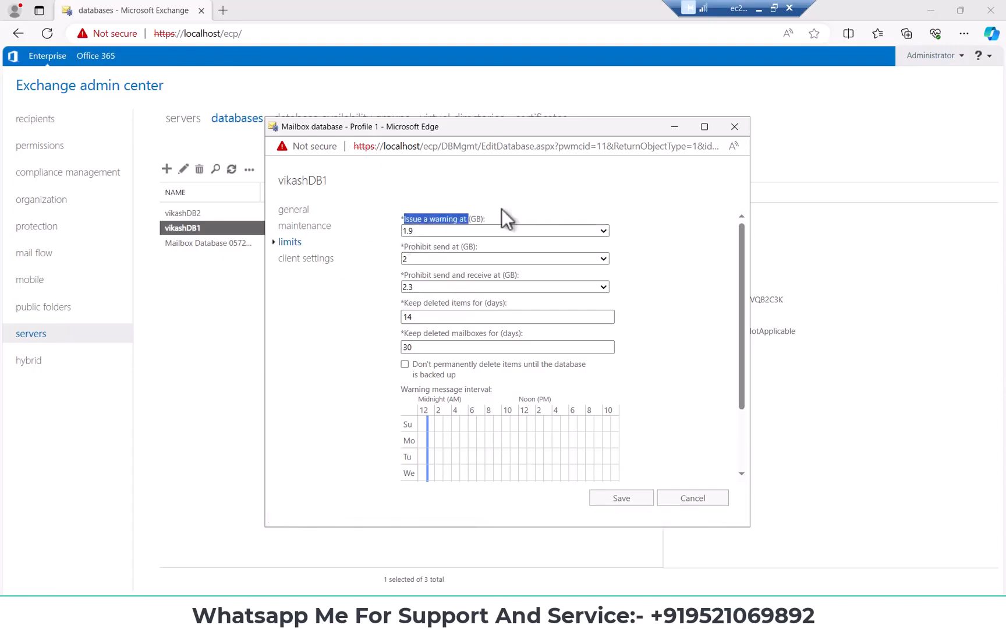
click(603, 230)
click(611, 207)
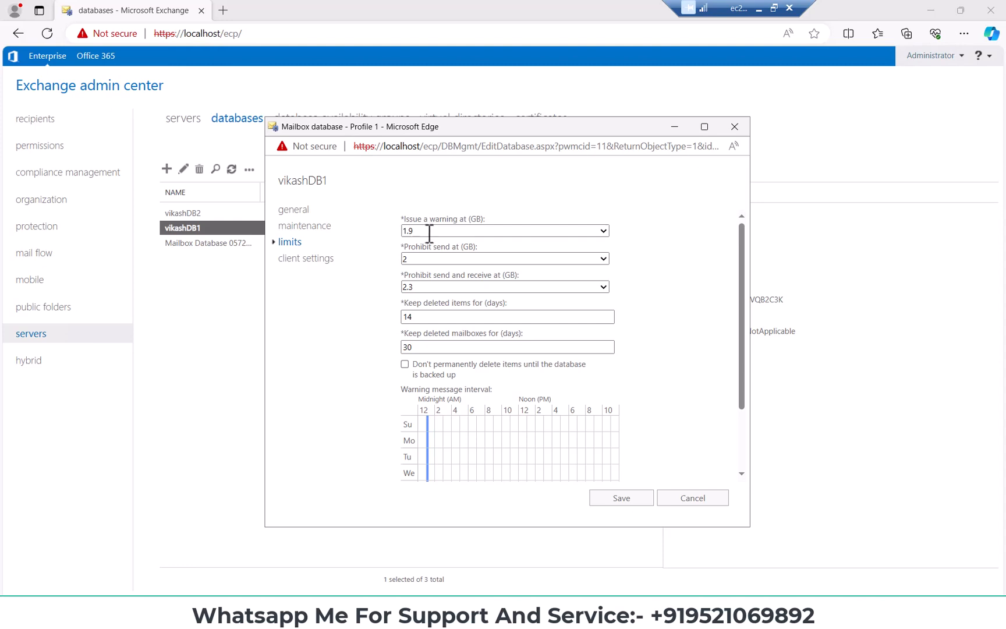
click(399, 259)
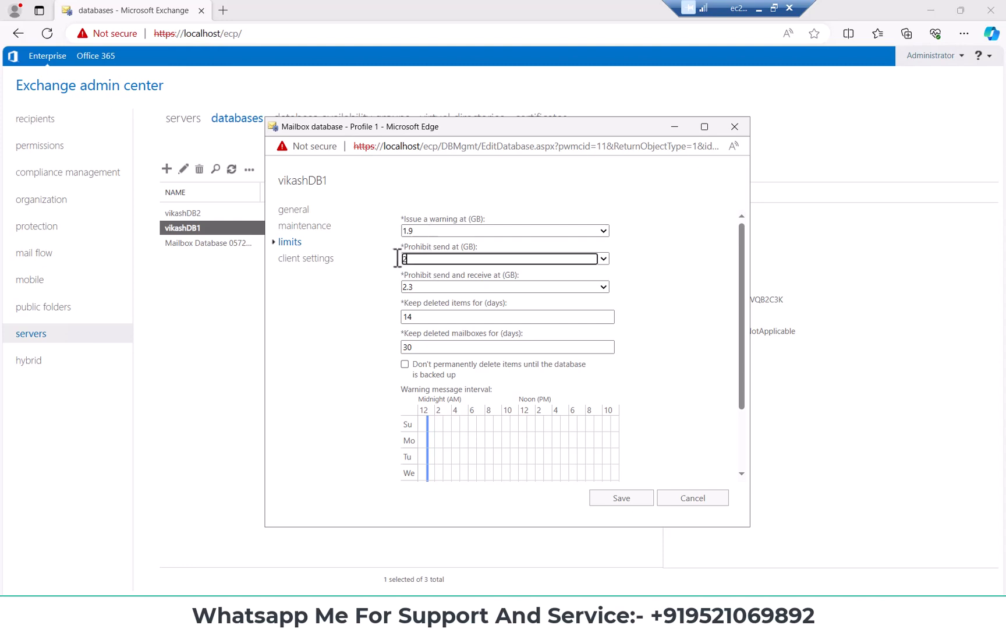
drag(402, 287, 415, 290)
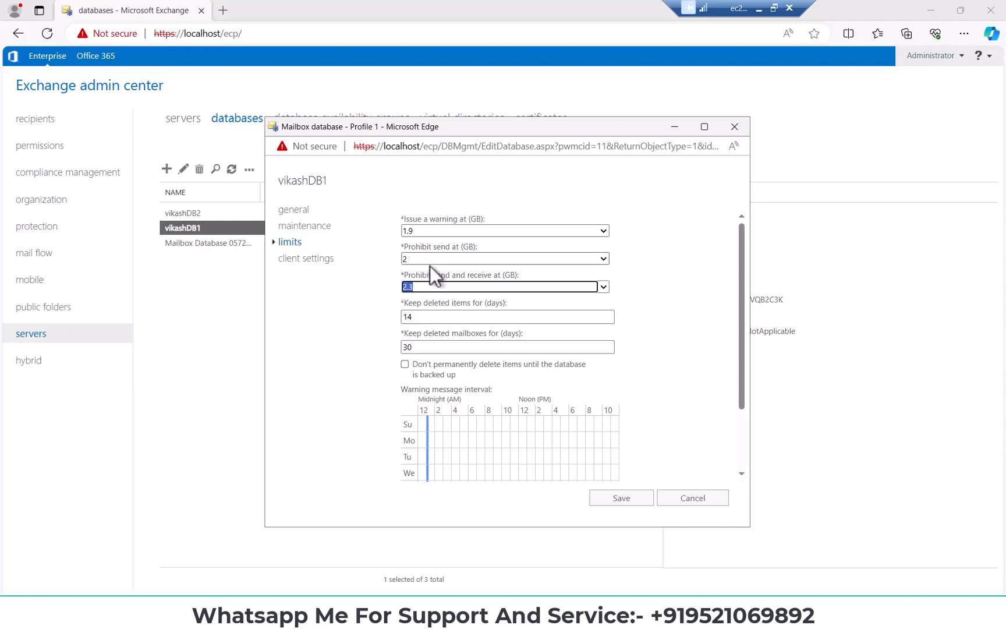
click(430, 265)
click(503, 242)
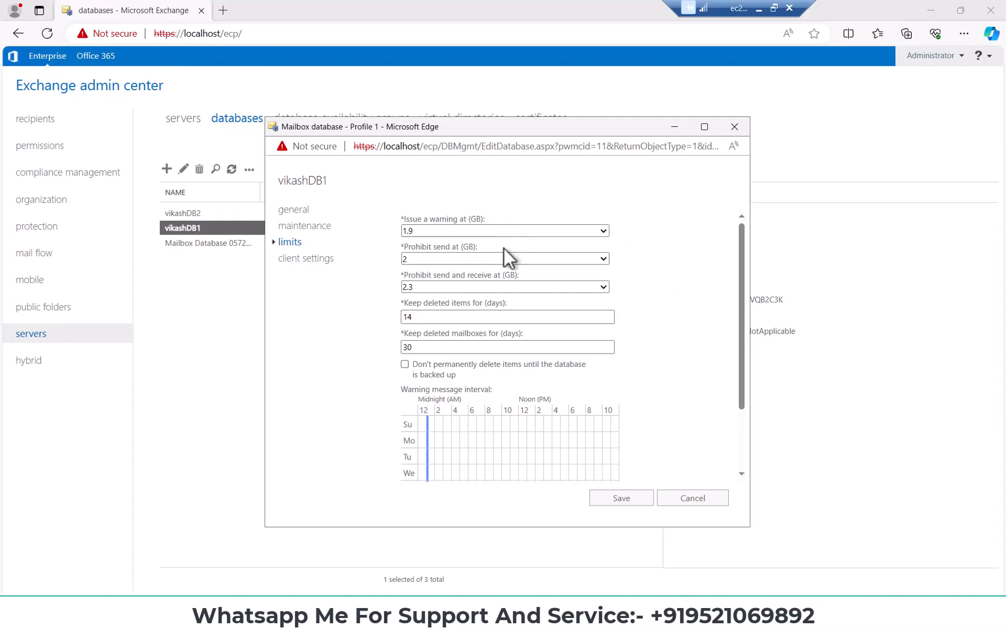
drag(414, 287, 399, 297)
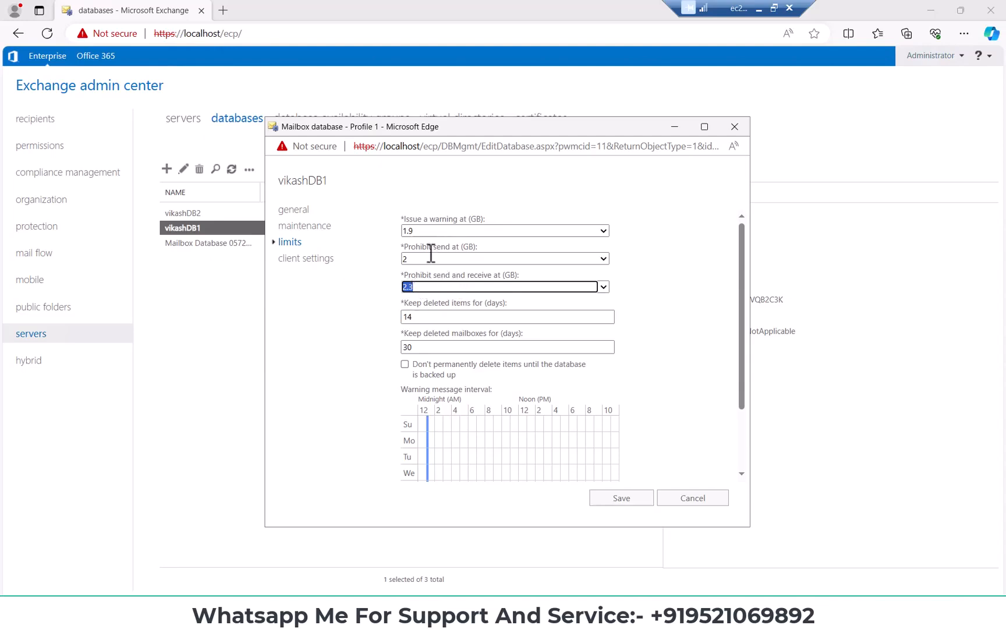
click(411, 260)
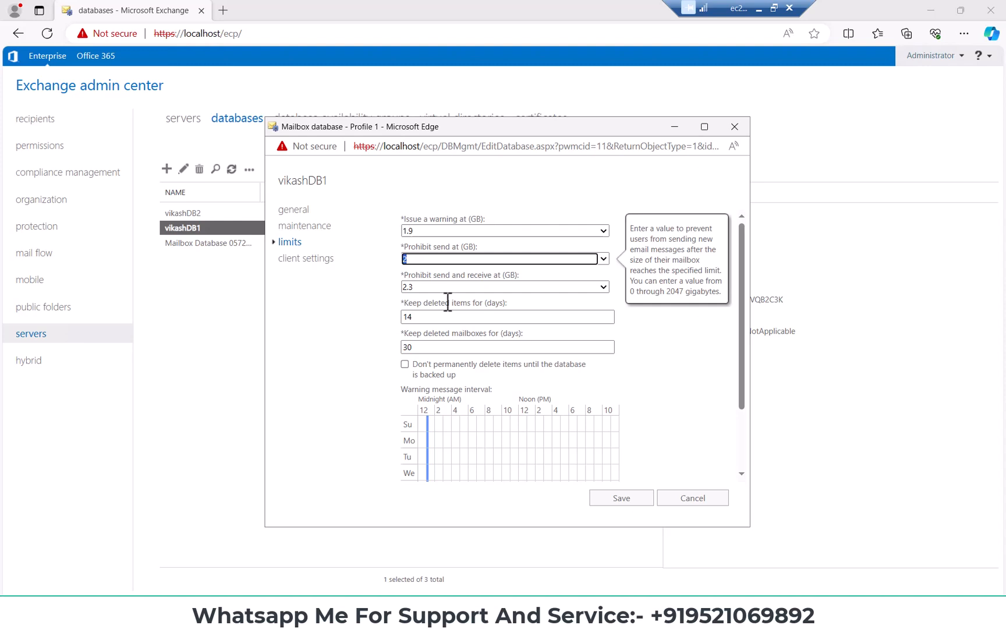
Examine the retention periods for deleted items and deleted mailboxes and the warning message interval of vikashDB1
double_click(408, 316)
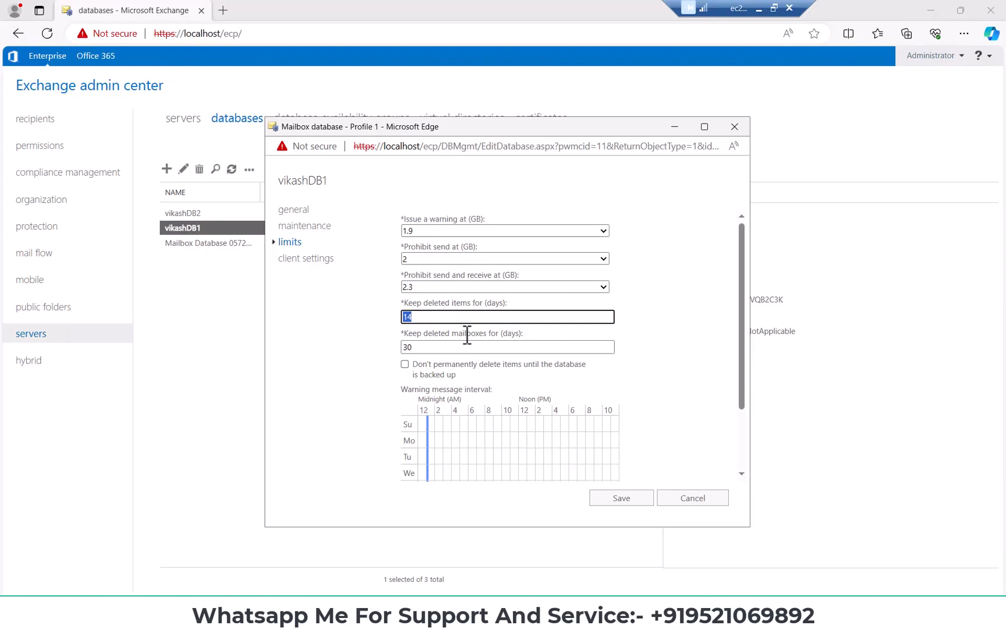
key(Tab)
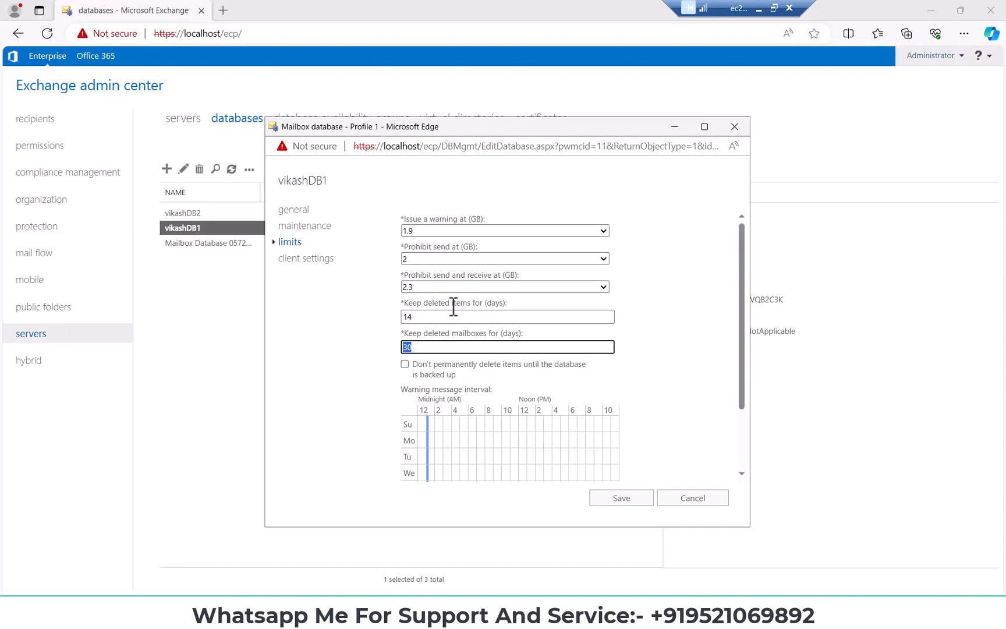
drag(453, 333, 488, 332)
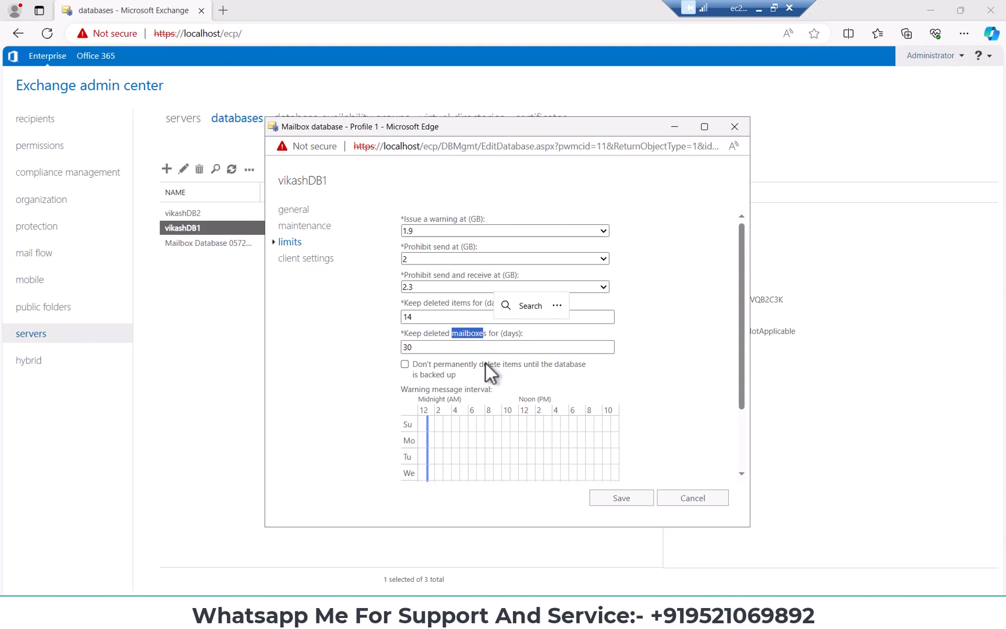
scroll(485, 356, down, 1)
scroll(431, 349, down, 1)
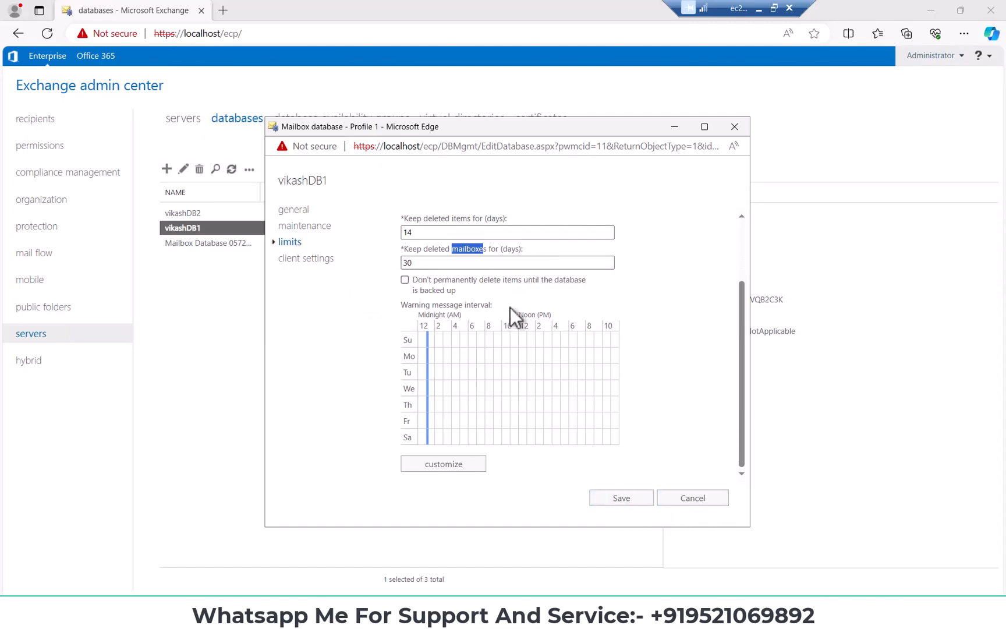
Close the vikashDB1 properties without saving and review the details of vikashDB2 and the default mailbox database
click(698, 502)
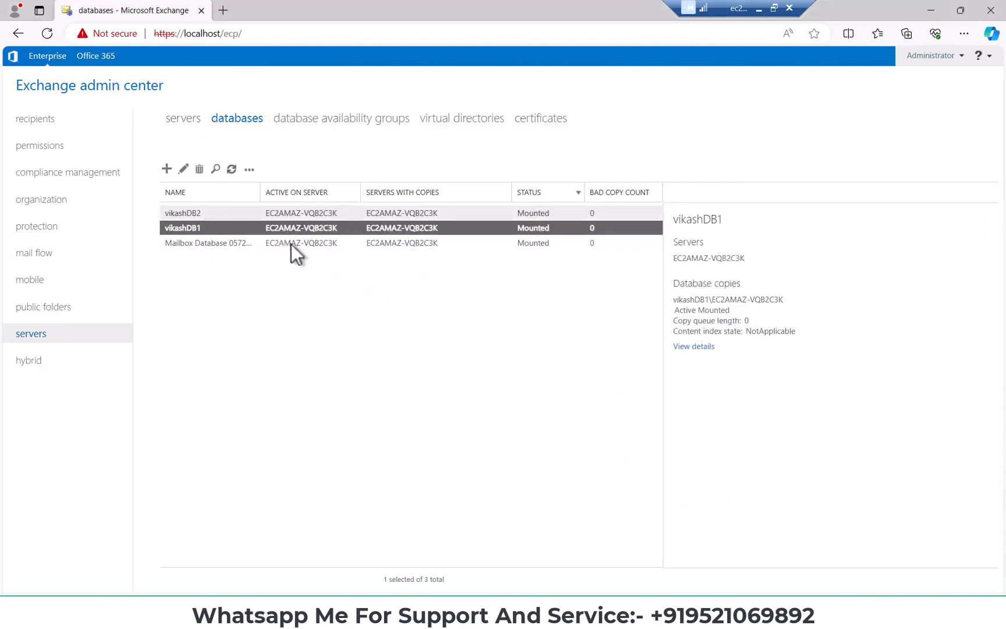
click(300, 211)
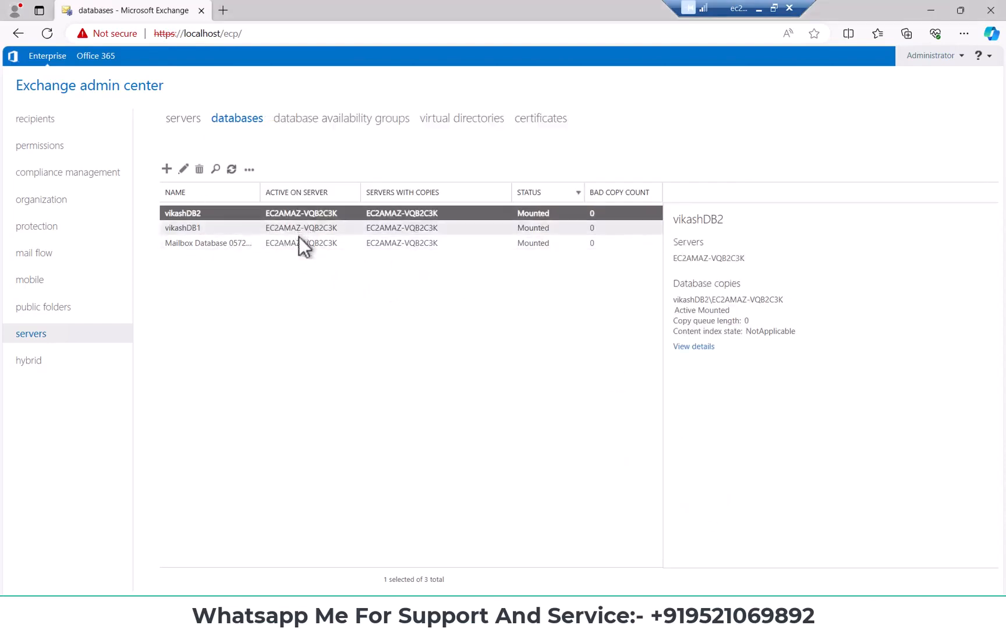
click(300, 242)
click(250, 170)
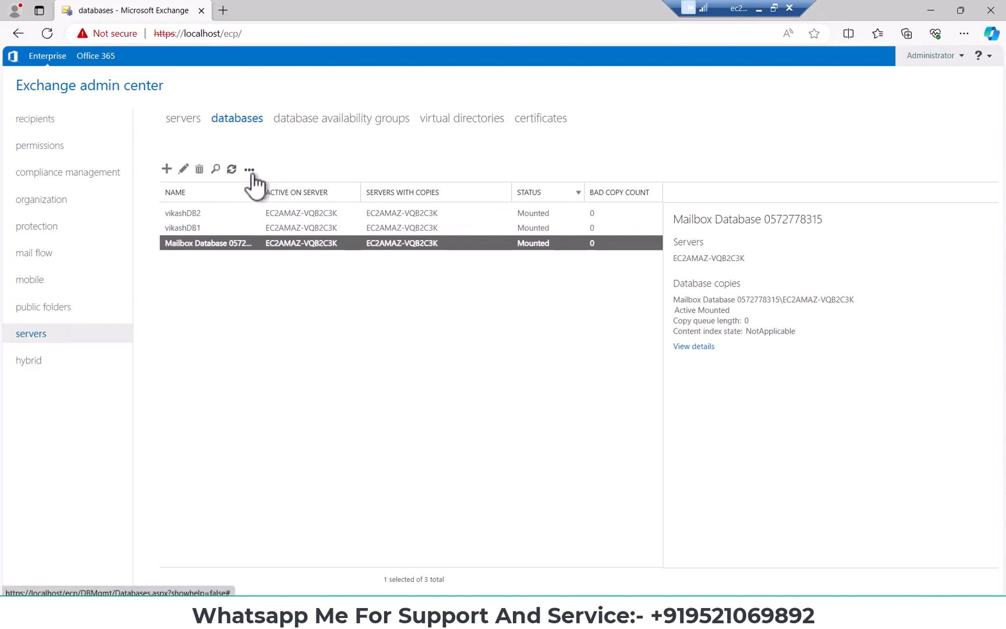
click(265, 263)
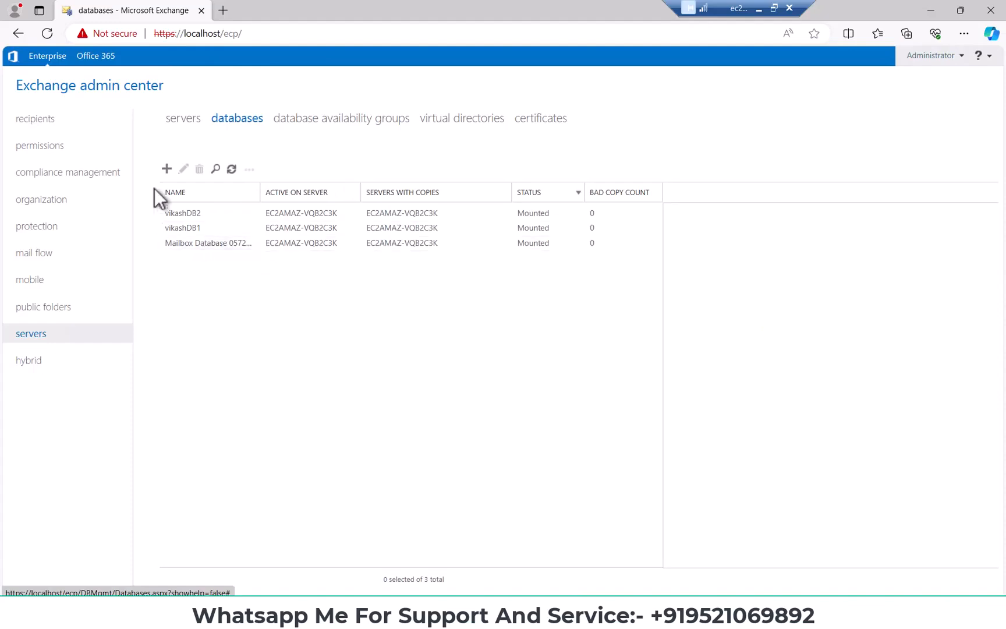
Look at the recipient mailboxes and return to the server databases to compare the details of vikashDB1 and vikashDB2
click(37, 119)
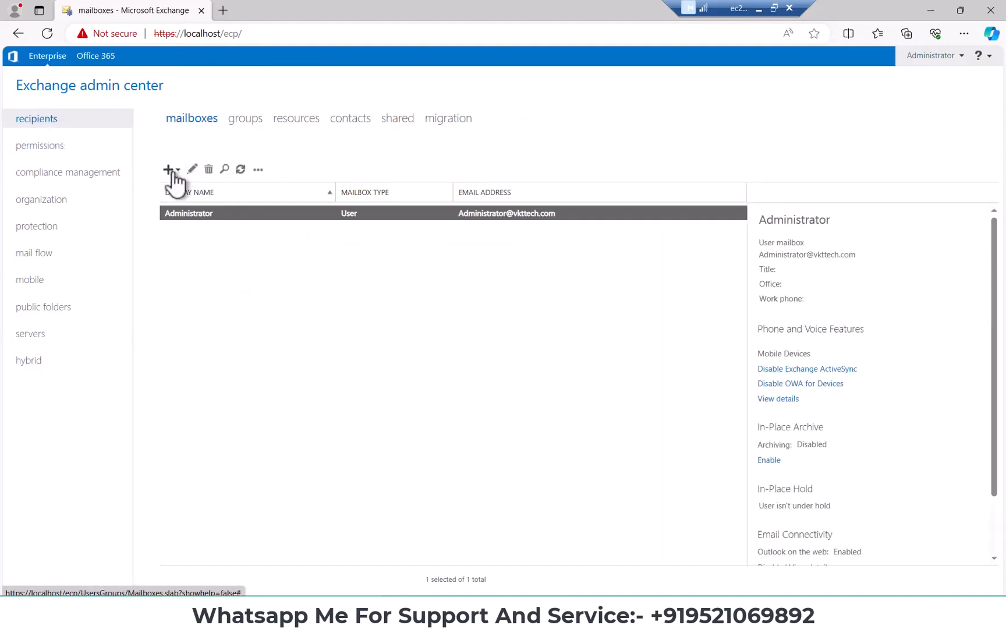
click(43, 335)
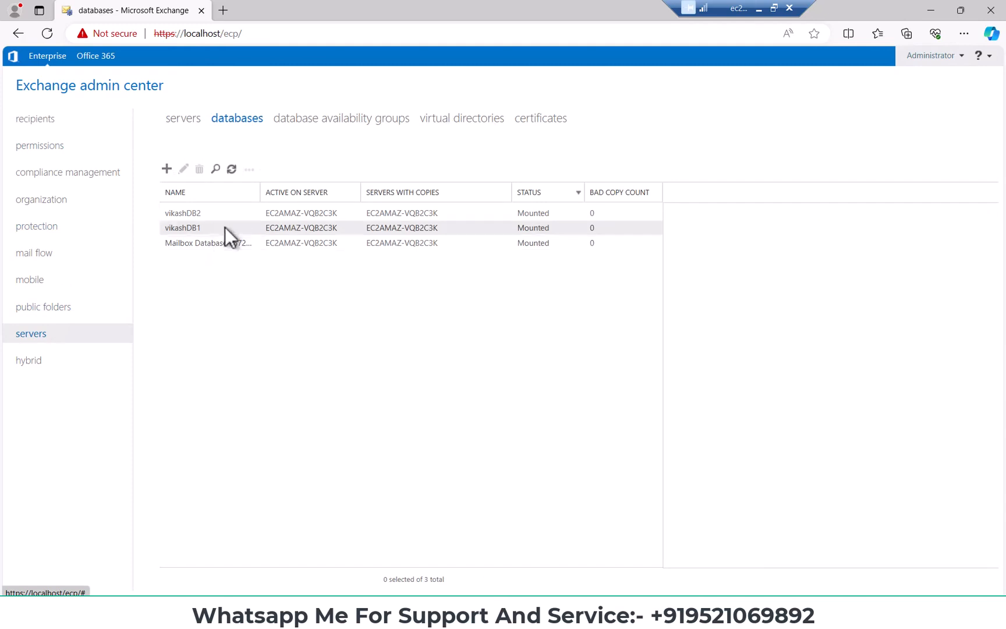
click(228, 230)
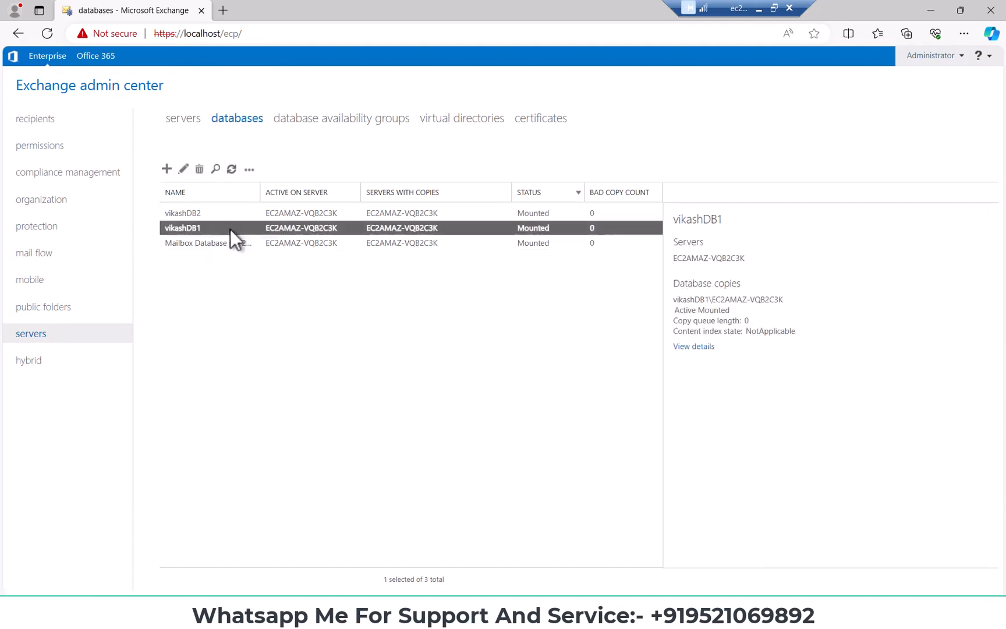
click(212, 213)
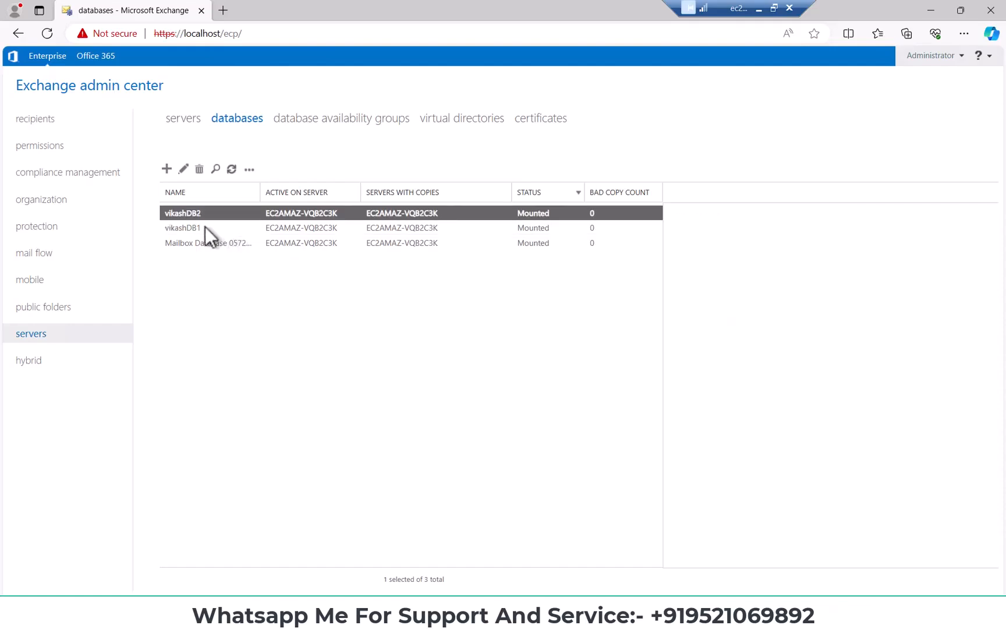
click(199, 229)
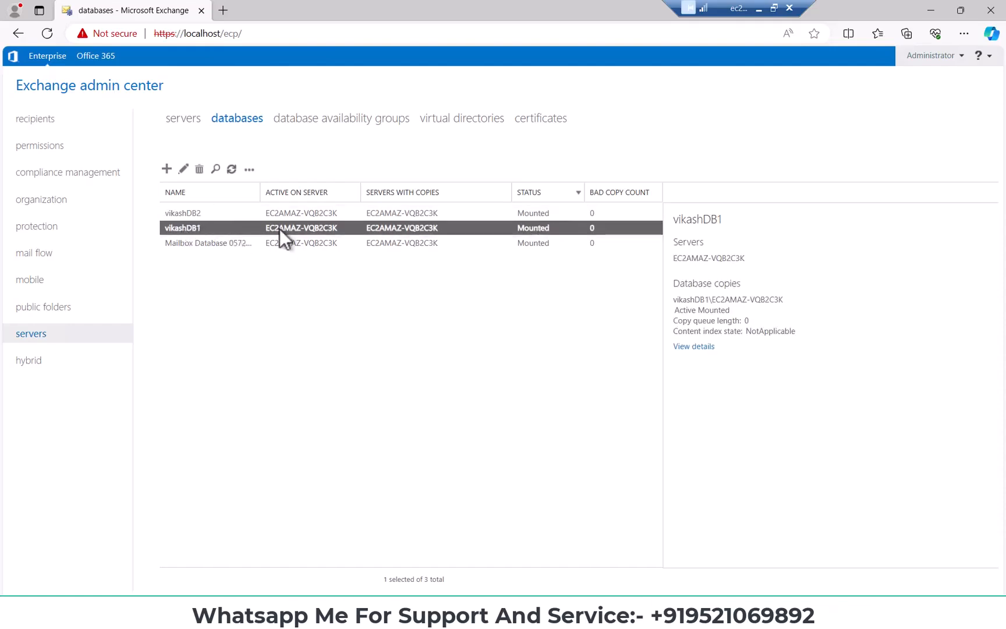
click(216, 215)
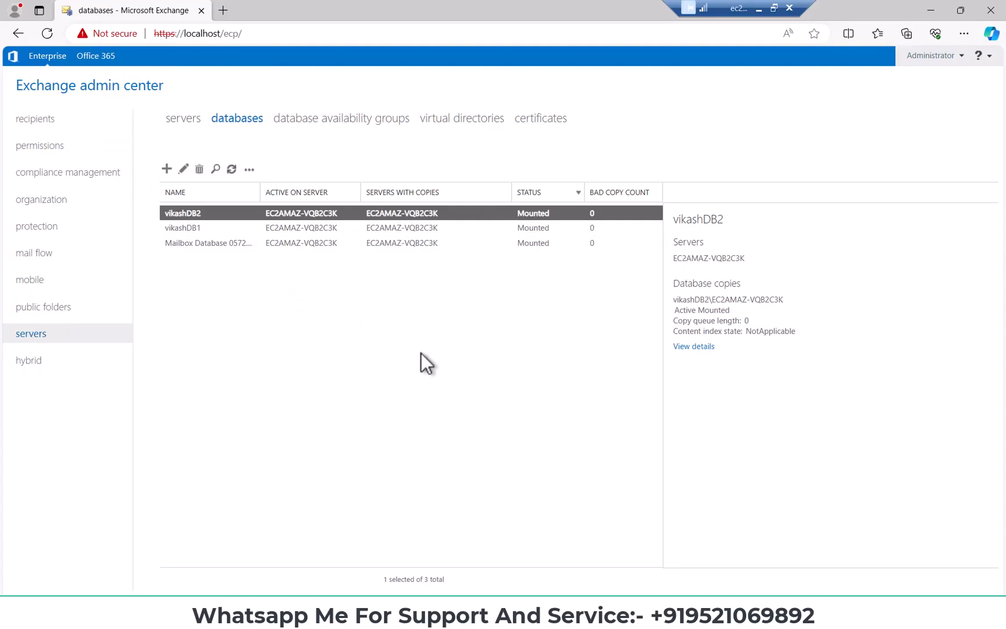
Show the recipient mailboxes again, minimize the remote desktop session and browse the channel's videos on YouTube
click(49, 121)
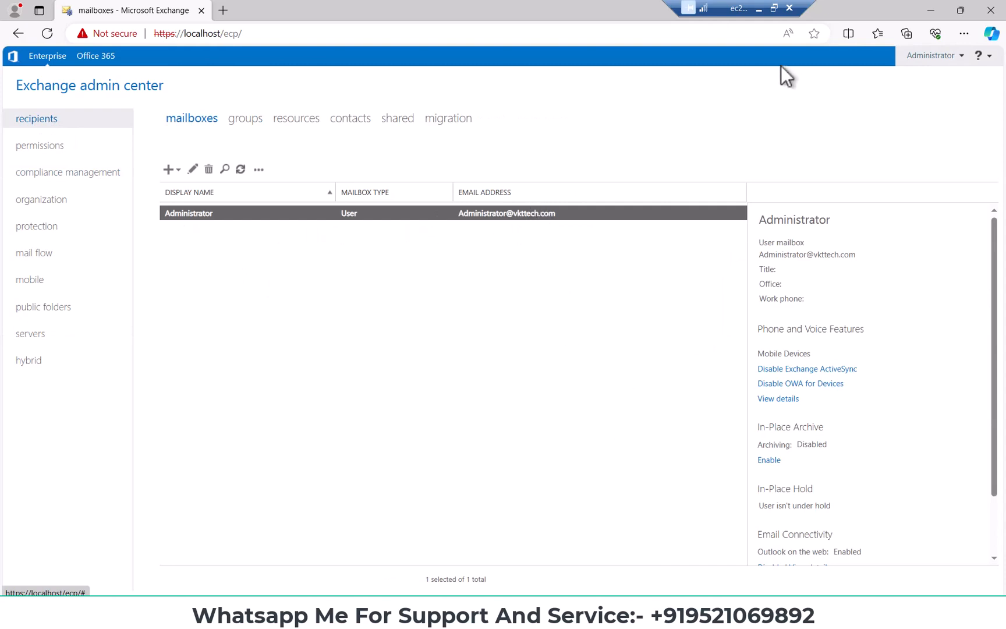
click(758, 9)
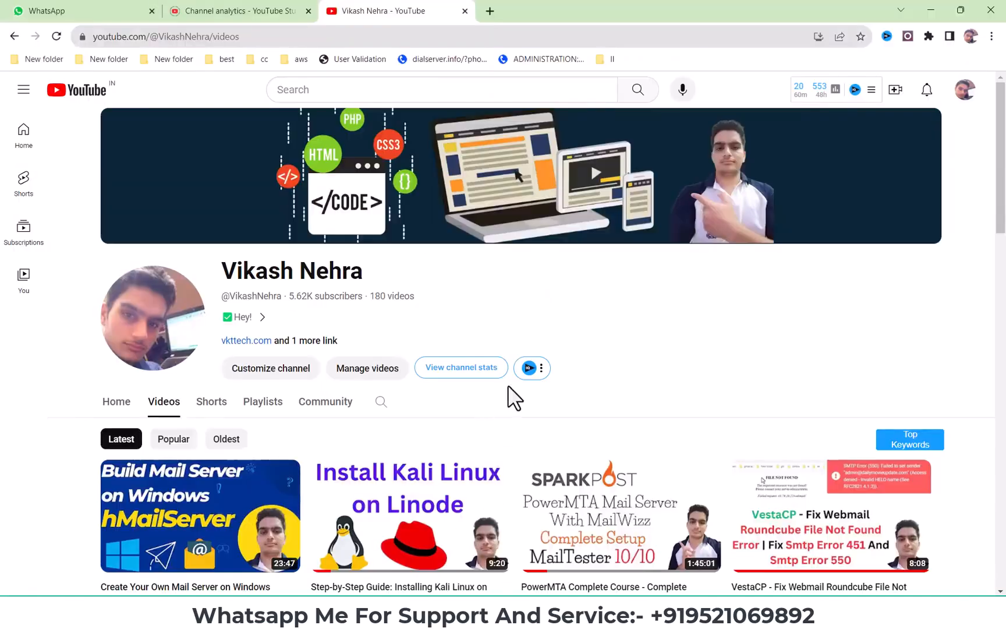
scroll(508, 398, down, 3)
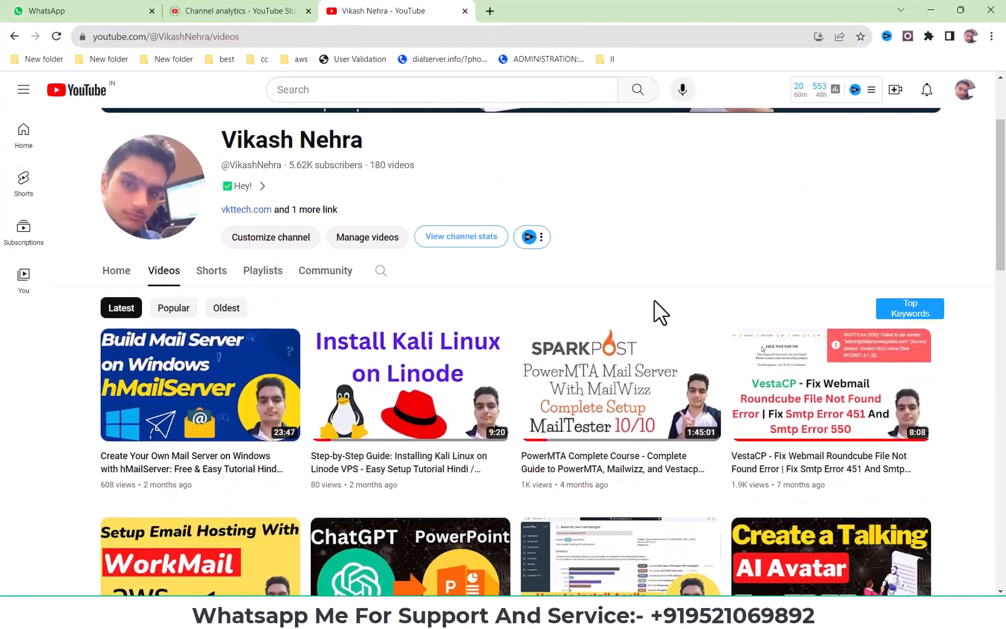